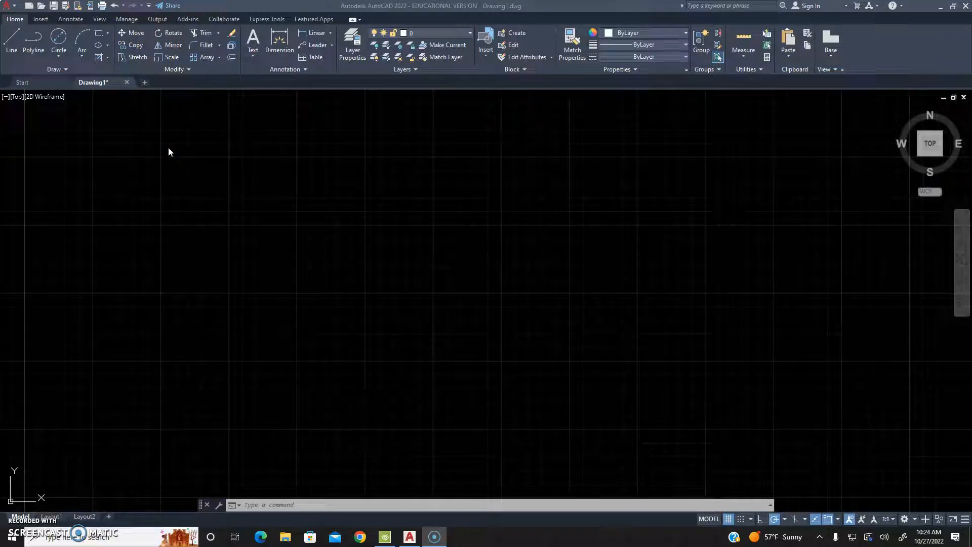
click(51, 60)
click(59, 56)
click(74, 74)
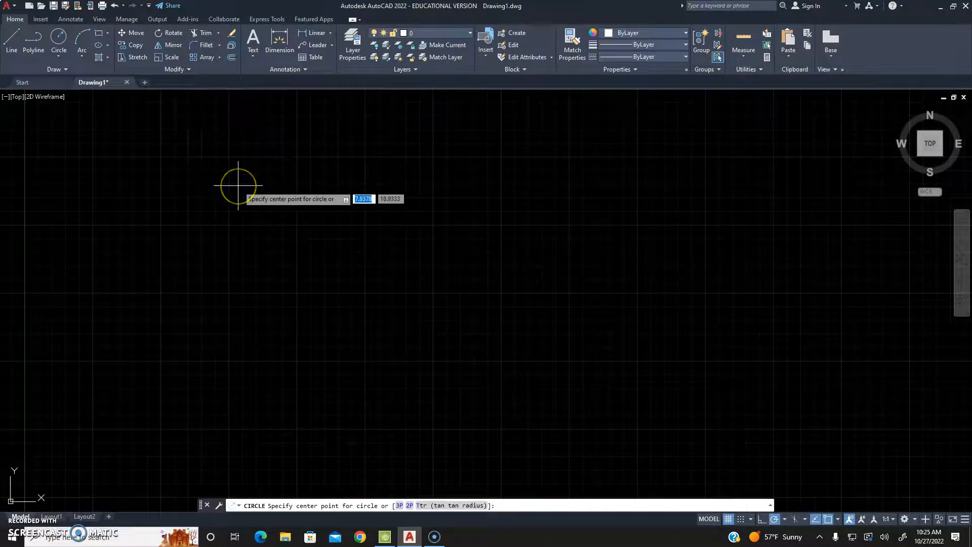
key(Escape)
key(Escape)
key(Escape)
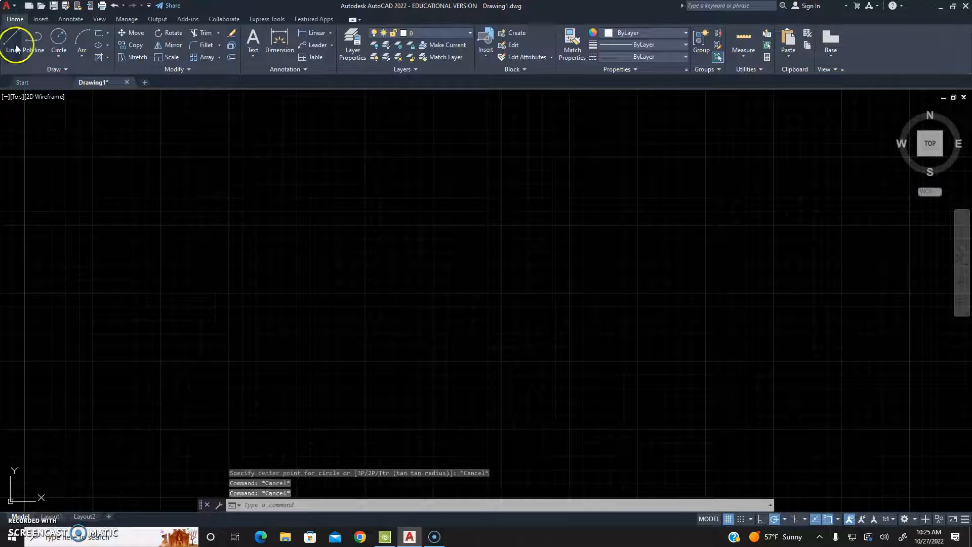
- Draw a single horizontal line across the middle of the drawing area with the Line command
click(15, 49)
click(223, 224)
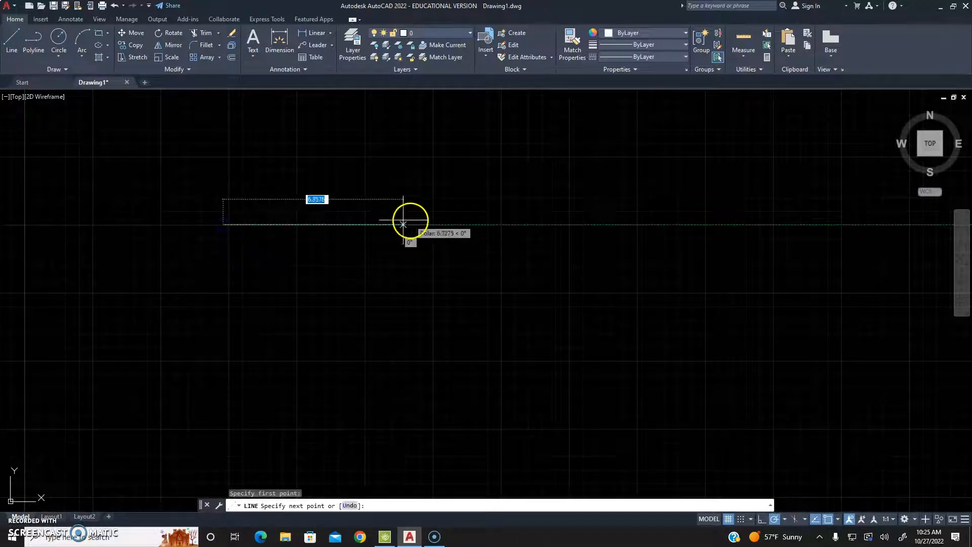
click(452, 225)
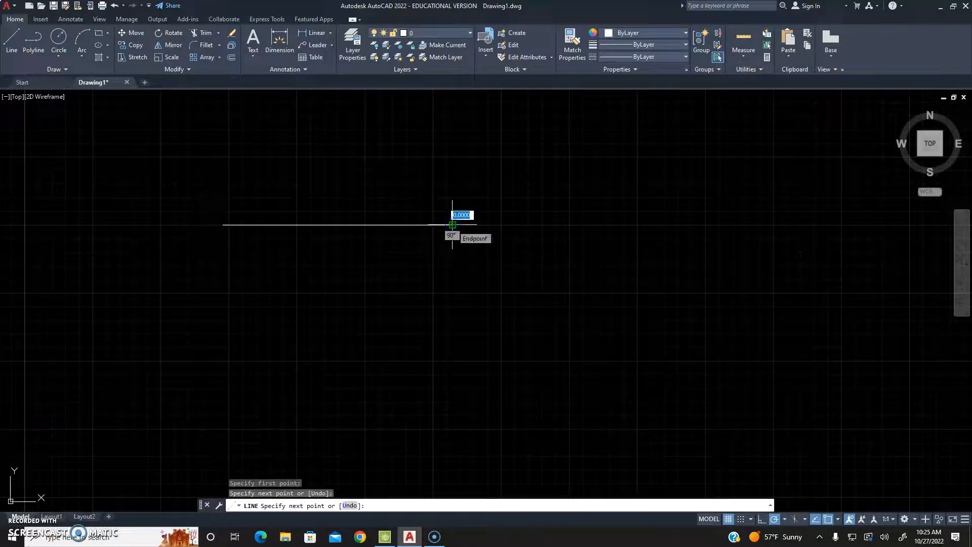
key(Escape)
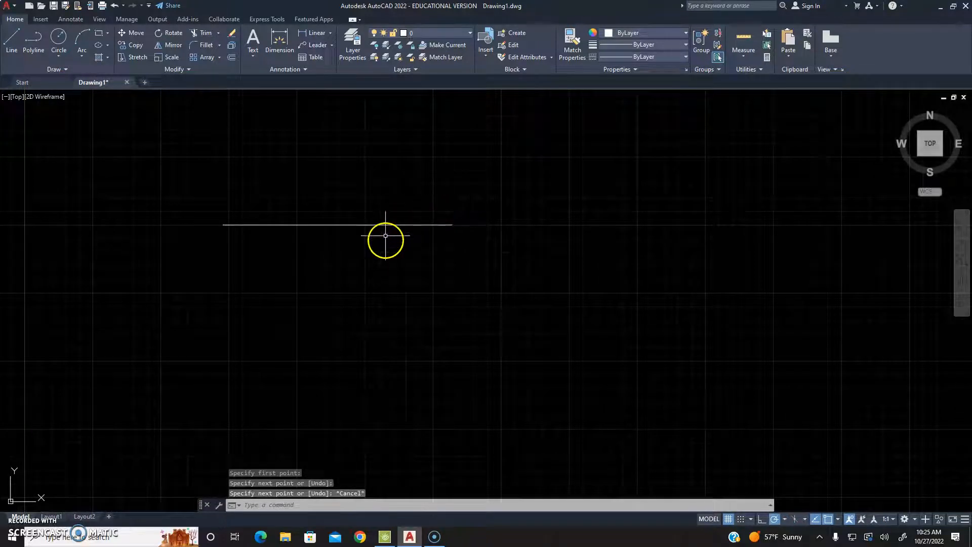
- Draw a vertical line straight up from the left endpoint of the horizontal line to form an L shape
middle_drag(390, 228, 457, 378)
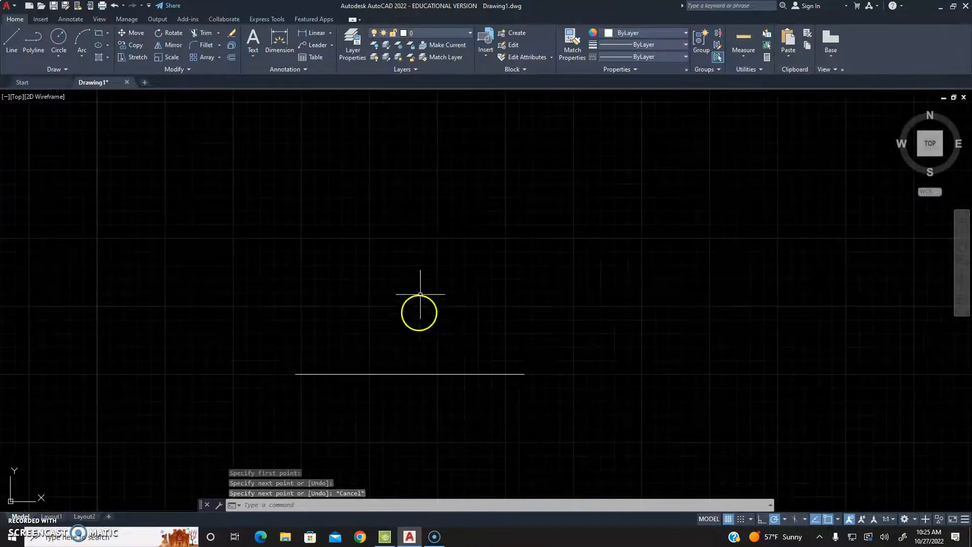
click(12, 40)
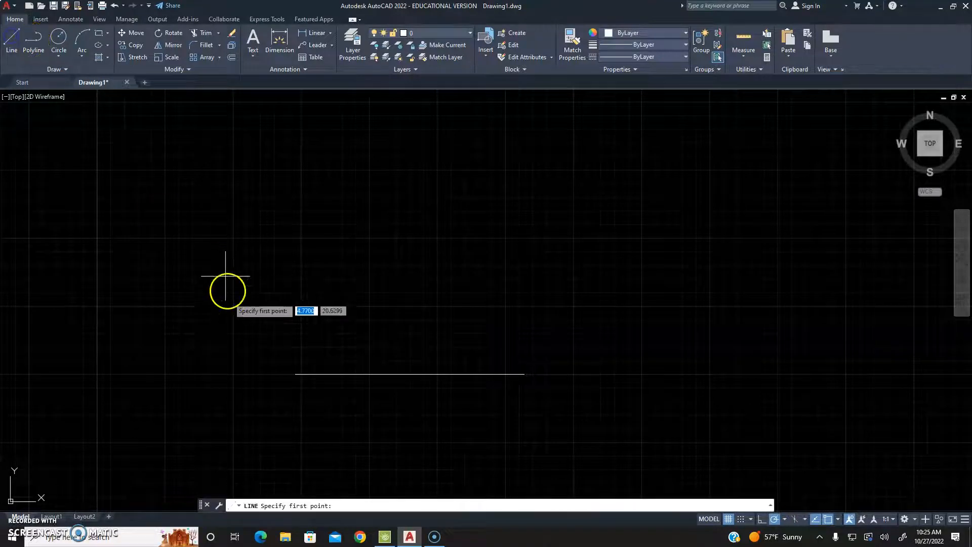
click(296, 374)
click(296, 176)
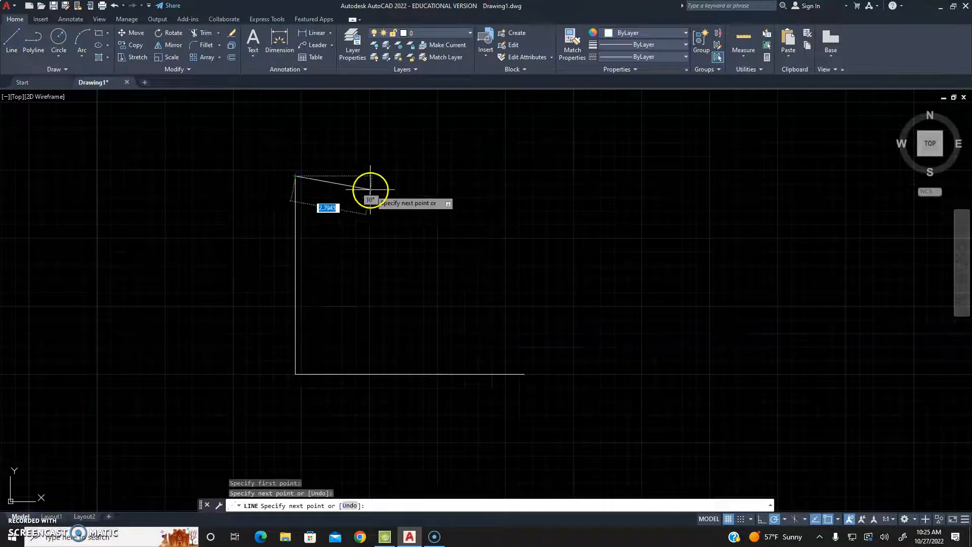
key(Escape)
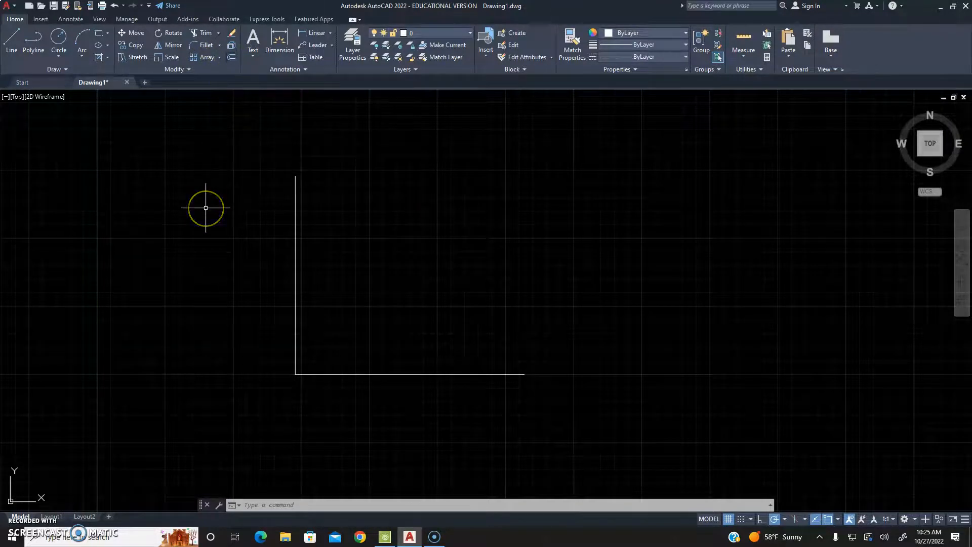
click(224, 235)
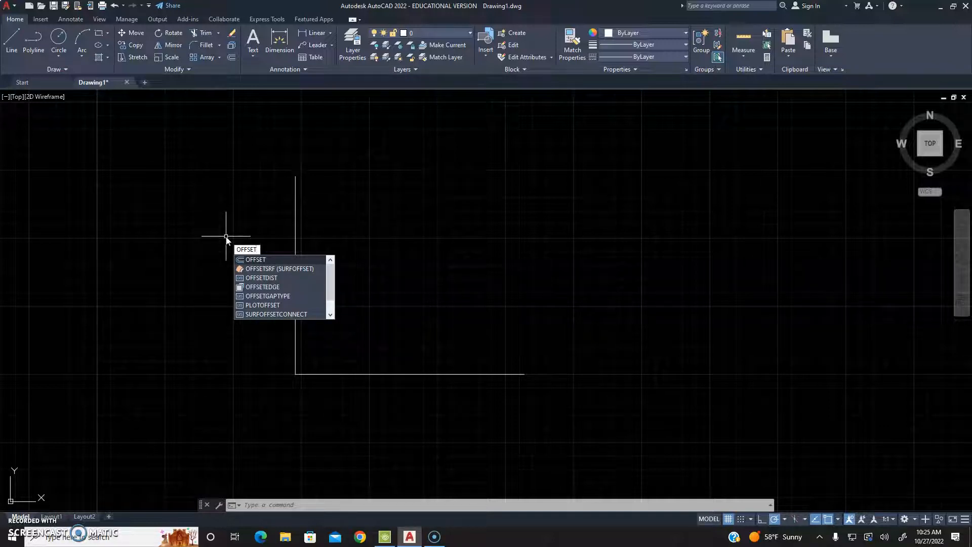
key(Return)
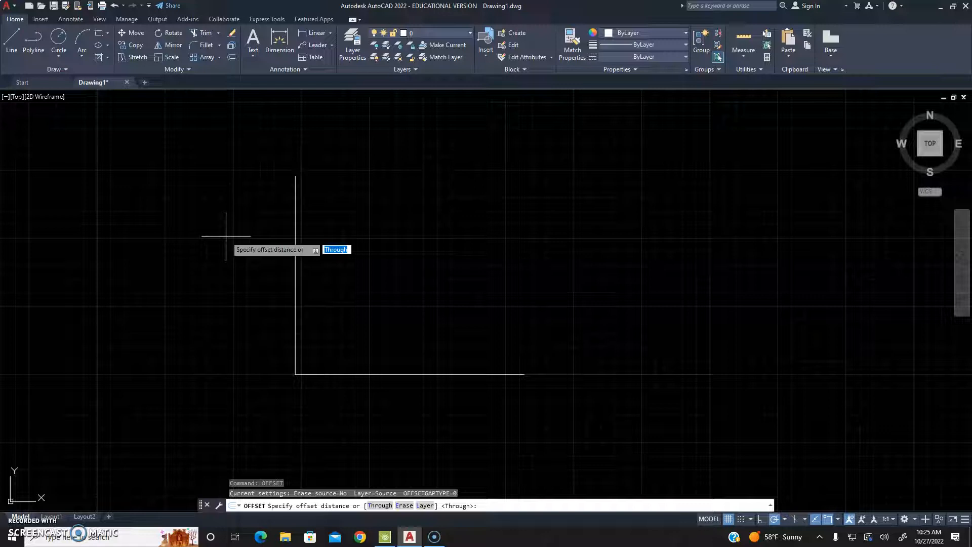
key(Escape)
key(Escape)
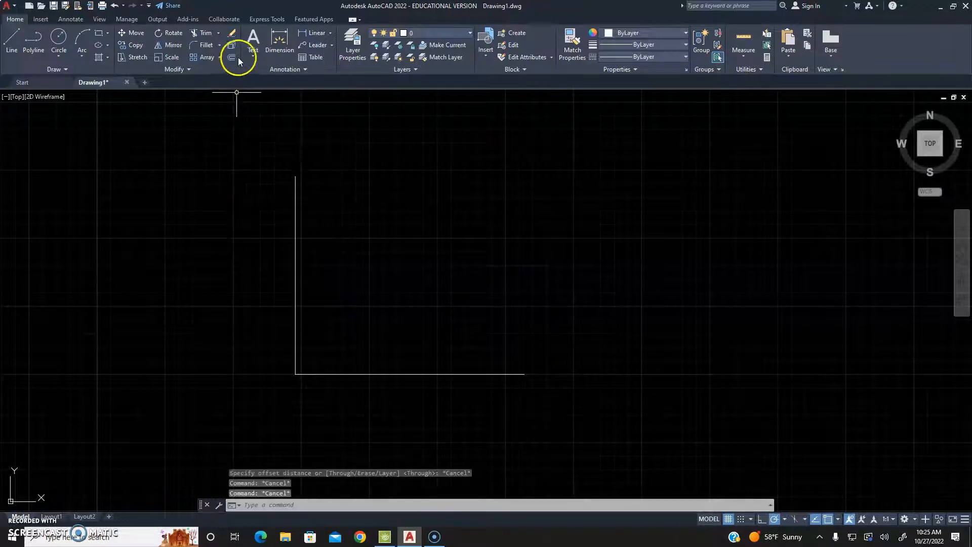
- Offset the vertical line to its right side by a distance of 4
click(231, 58)
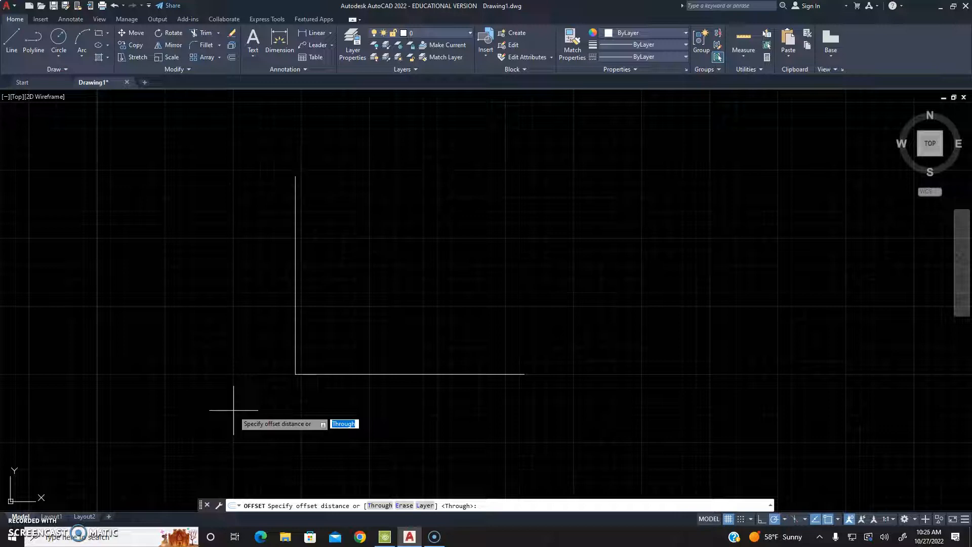
text(4)
key(Return)
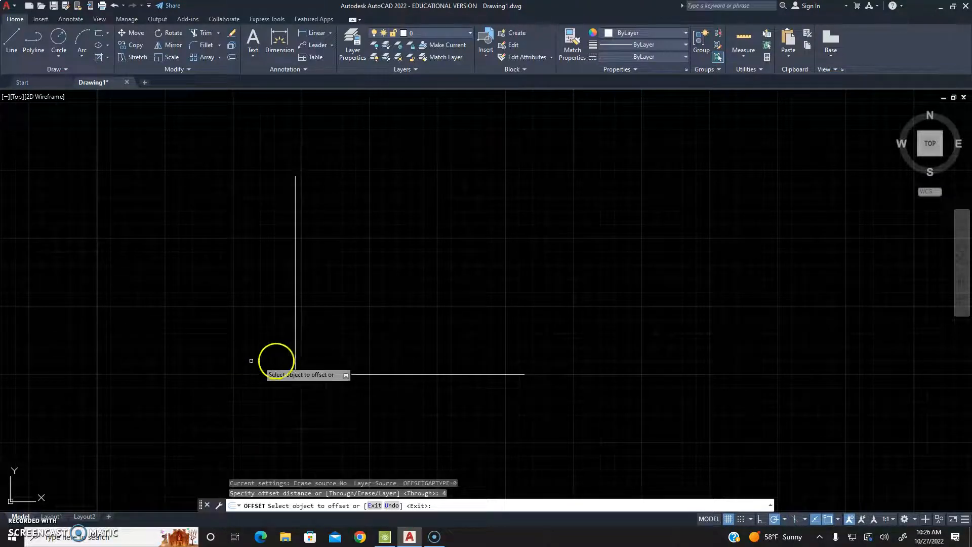
click(295, 359)
click(451, 347)
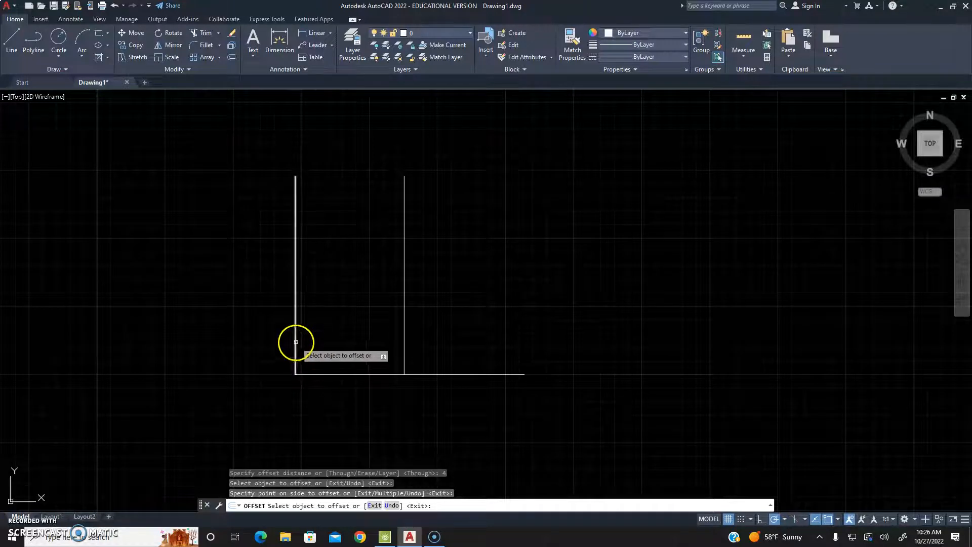
- Abandon a further offset of the original vertical line and undo the copy made on its right side
click(295, 341)
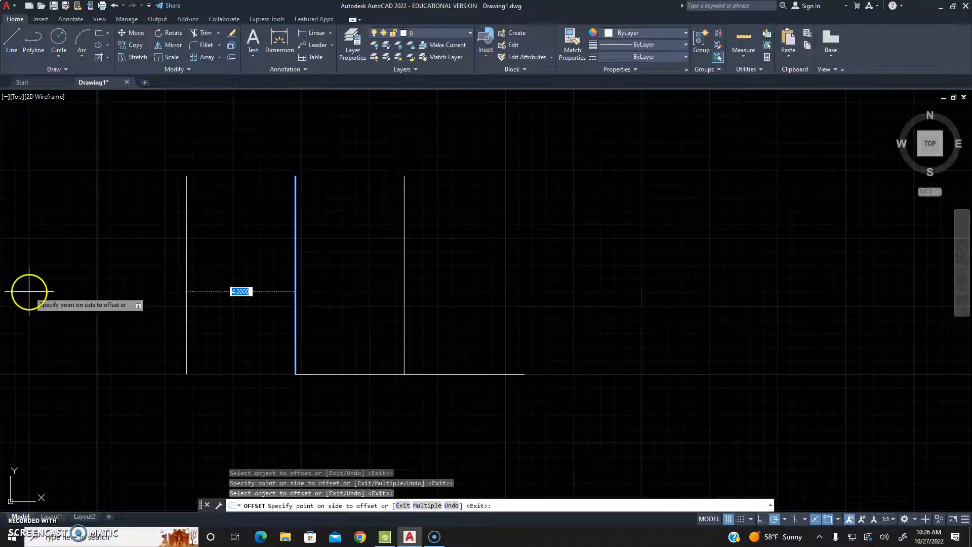
key(Escape)
key(ctrl+z)
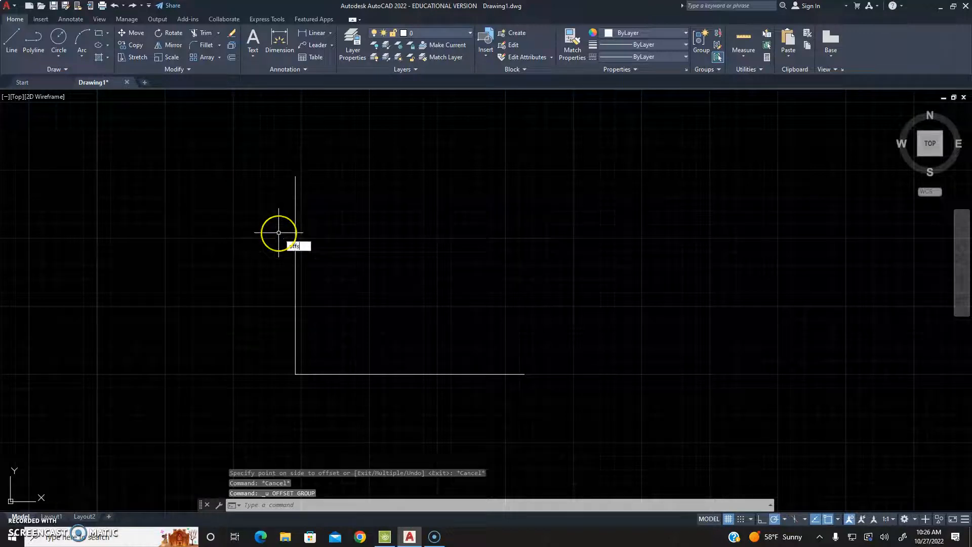
text(o)
key(Return)
text(4)
key(Return)
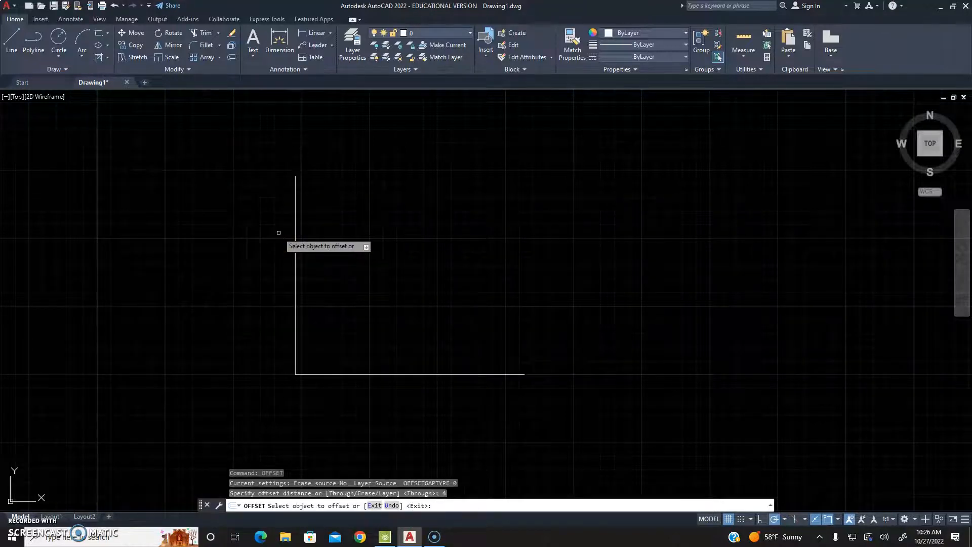
click(295, 200)
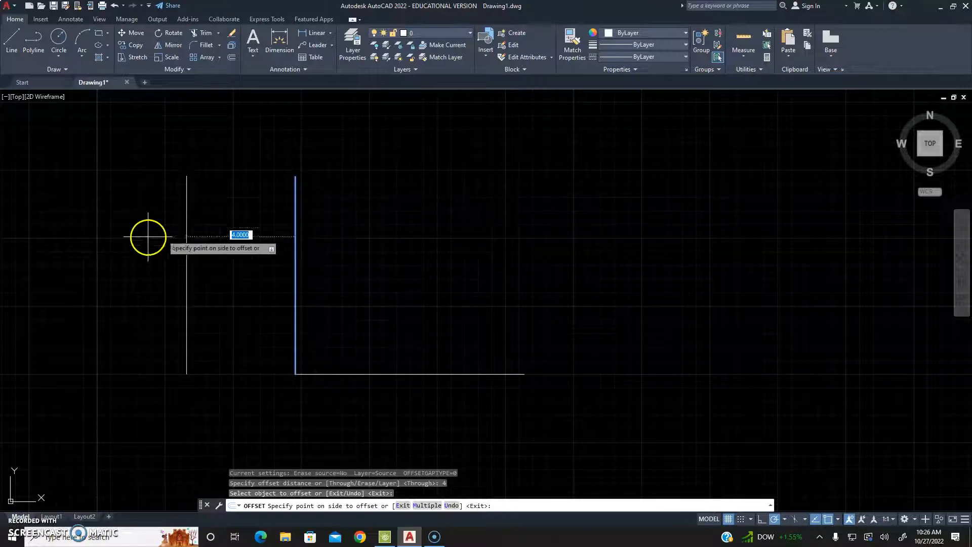
key(Escape)
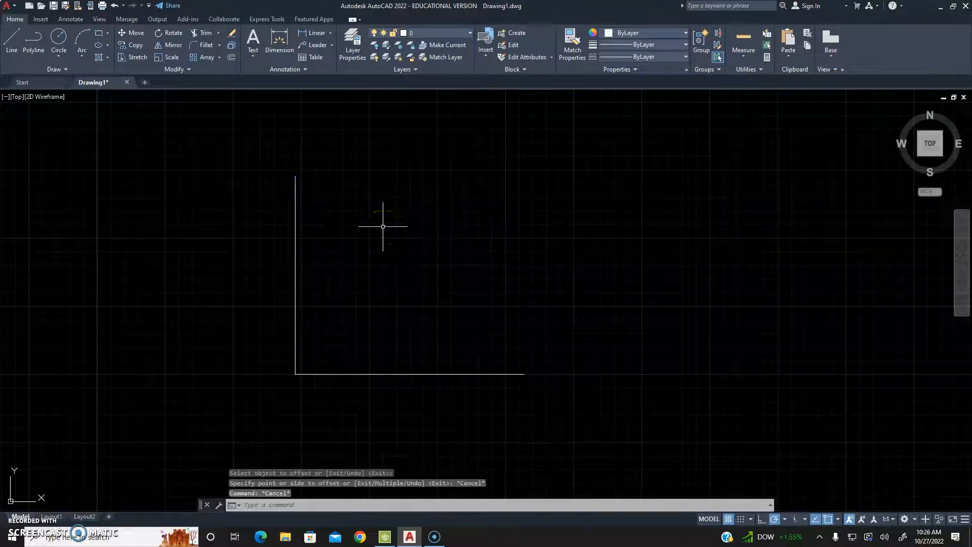
- Offset the vertical line by 4 to create a parallel copy on its right side
text(offset)
key(Return)
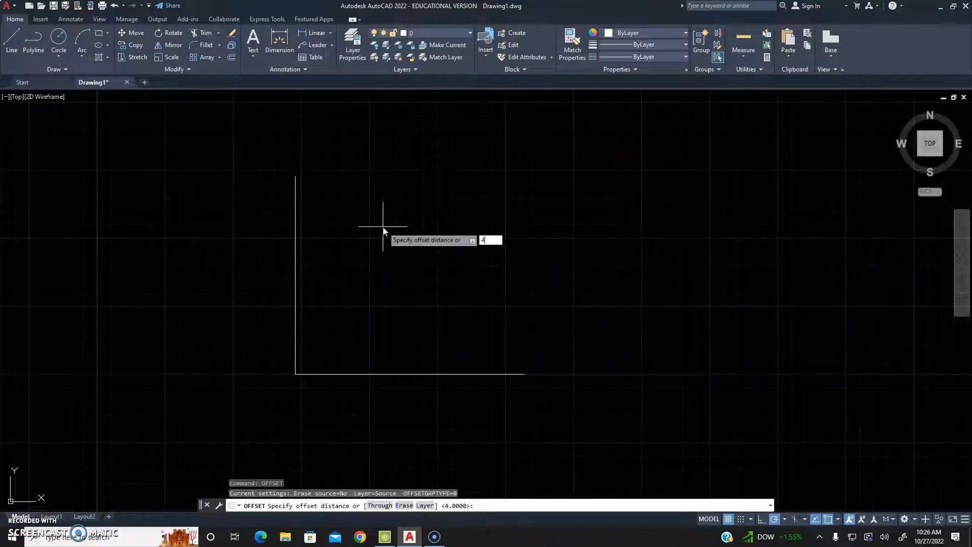
text(4)
key(Return)
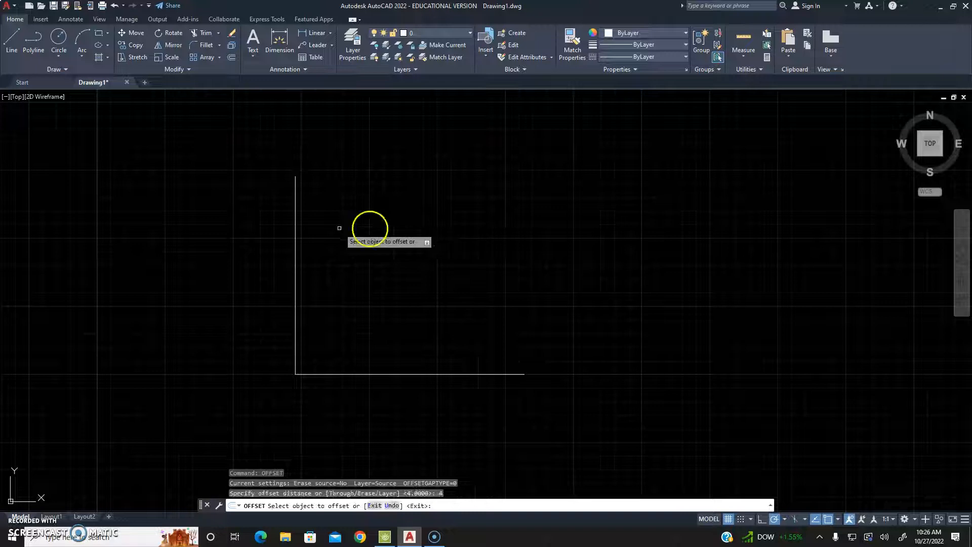
click(295, 226)
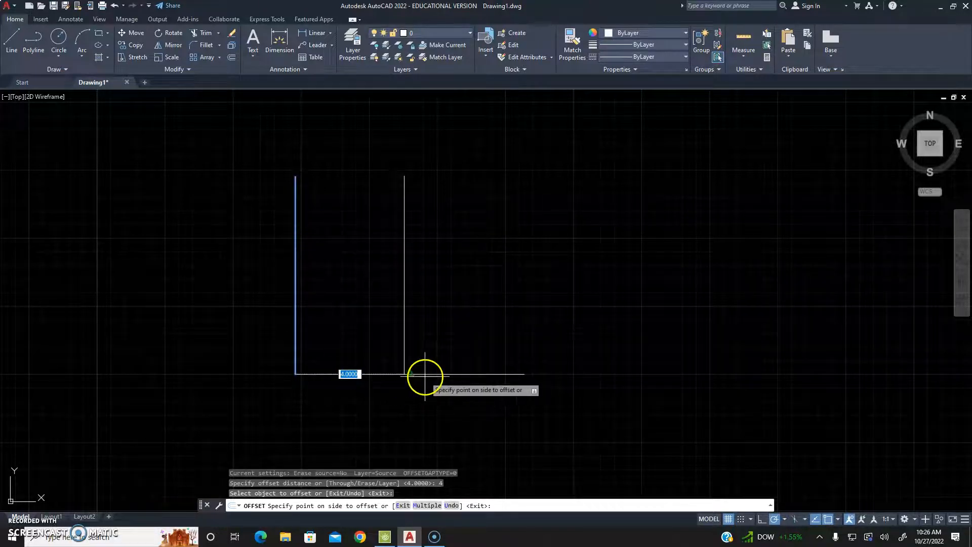
click(440, 243)
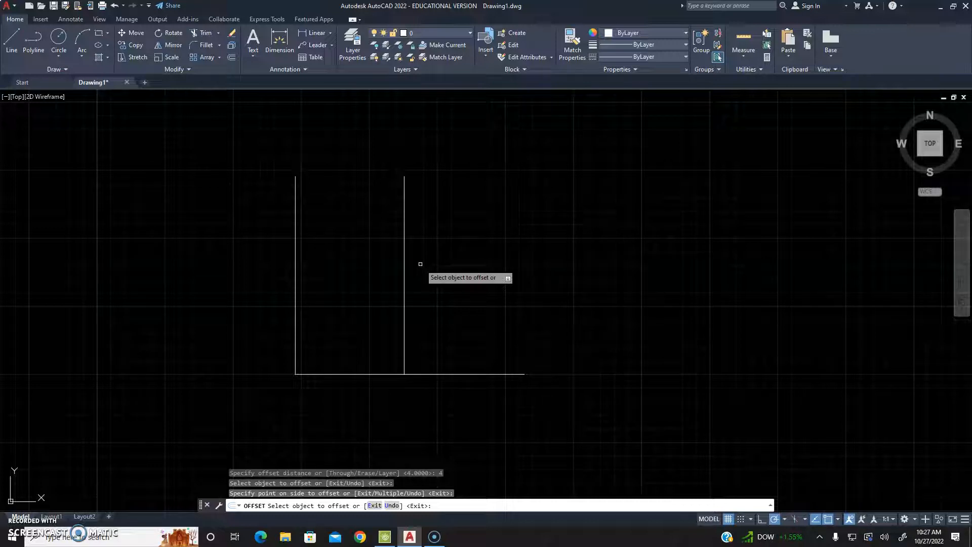
- Offset the horizontal line upward using the same distance of 4 and end the command
click(421, 377)
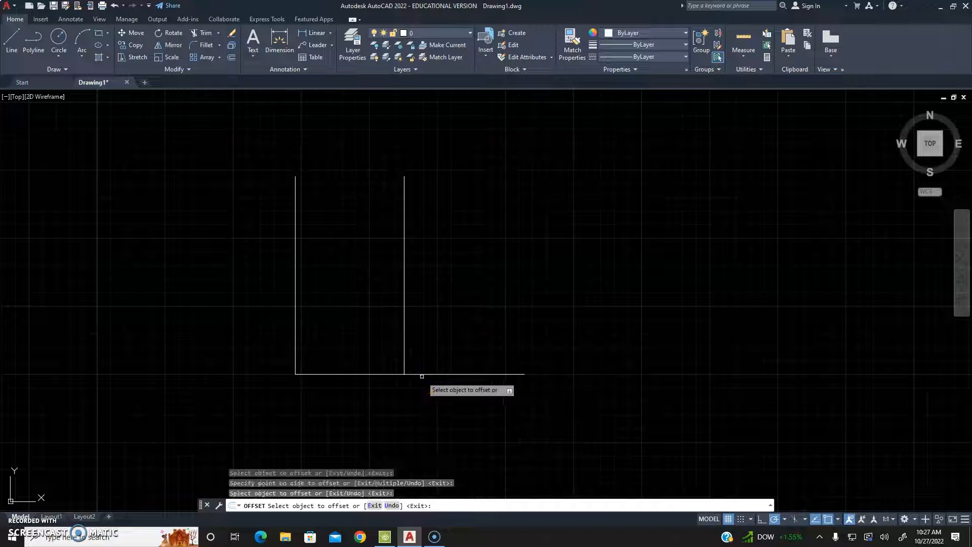
click(421, 376)
click(453, 288)
key(Escape)
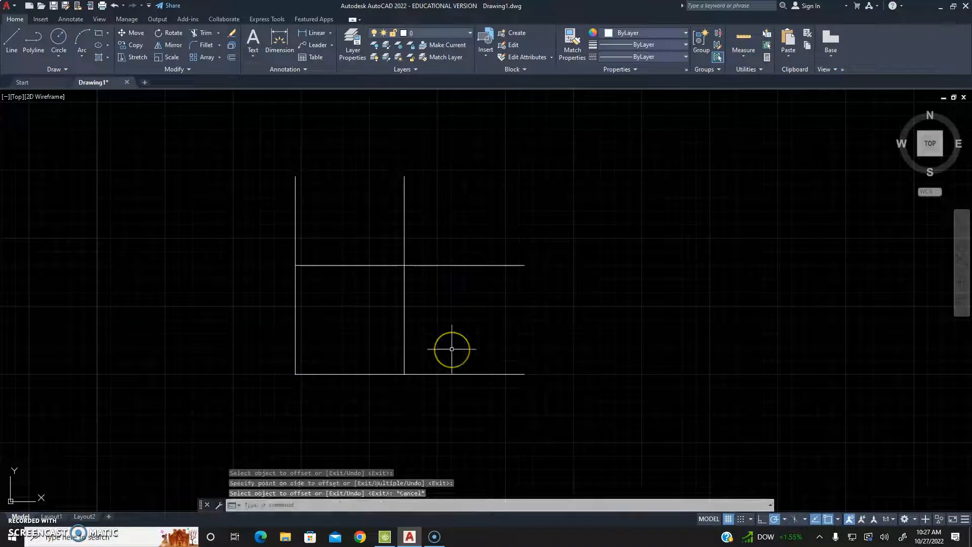
- Undo both offset copies, leaving only the original L-shaped lines
key(Escape)
key(Escape)
key(ctrl+z)
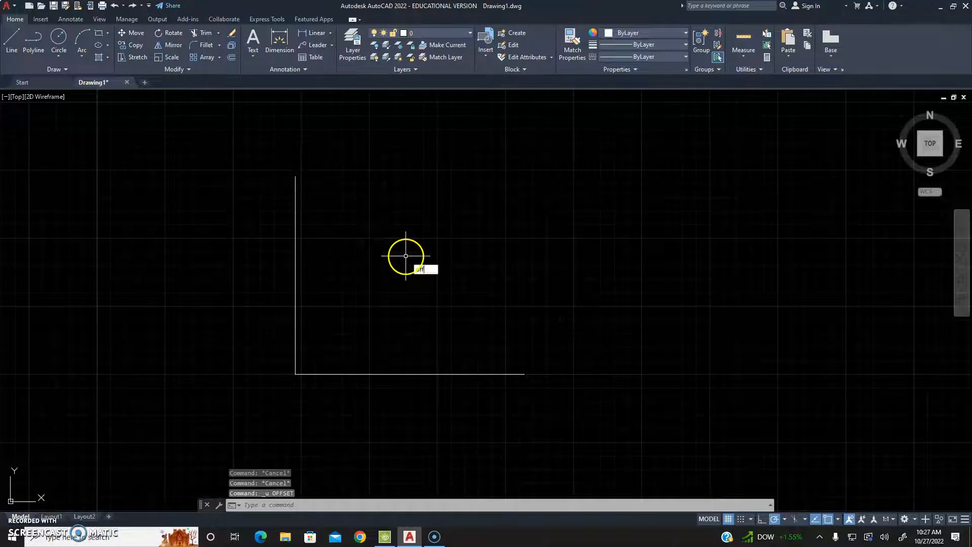
- Offset the vertical line 4 units to the right and end the Offset command
key(Return)
text(4)
key(Return)
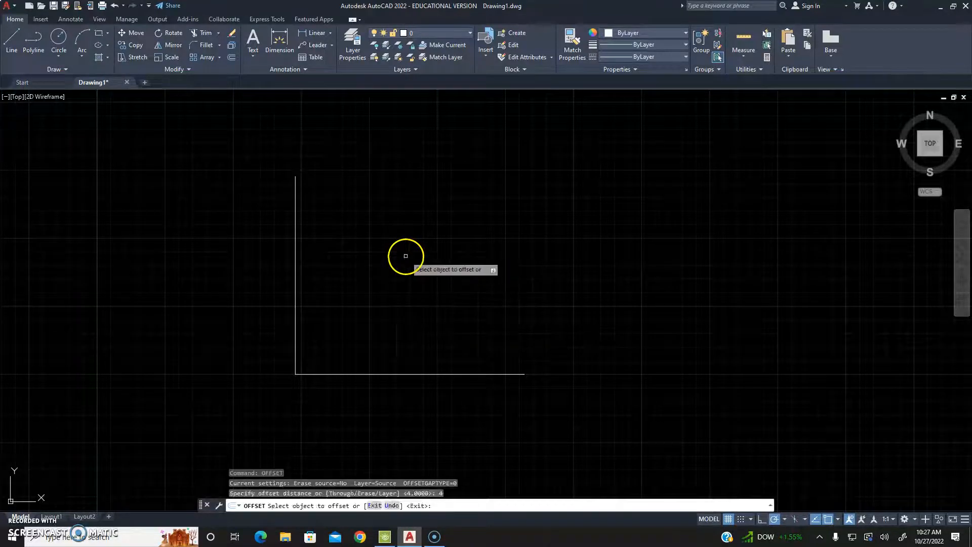
click(295, 266)
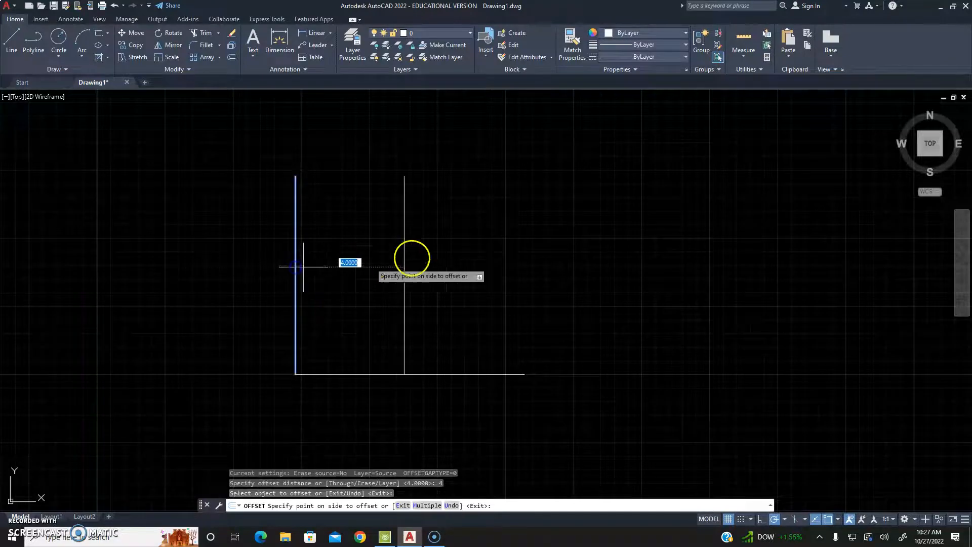
click(429, 254)
key(Escape)
key(Escape)
key(Escape)
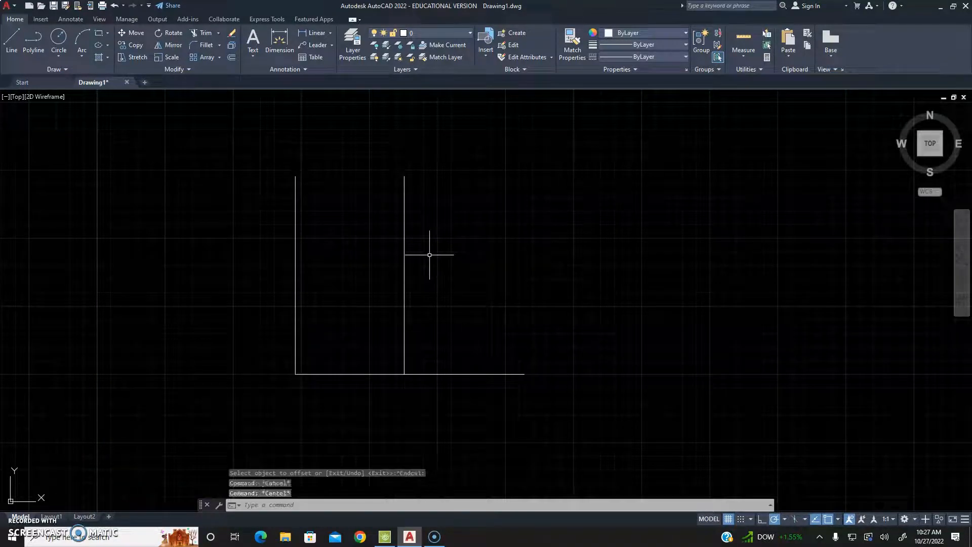
- Offset the bottom horizontal line 10 units upward and end the Offset command
text(off)
key(Return)
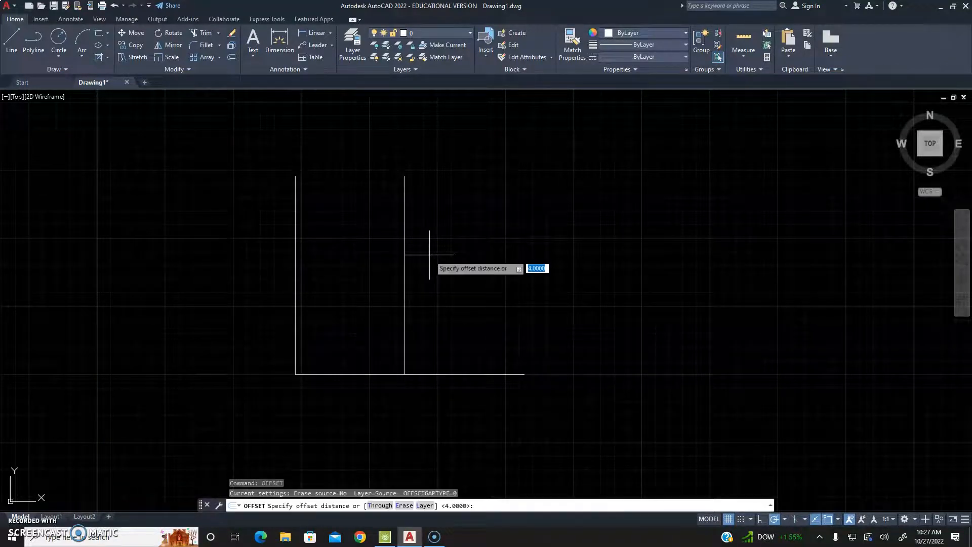
key(Return)
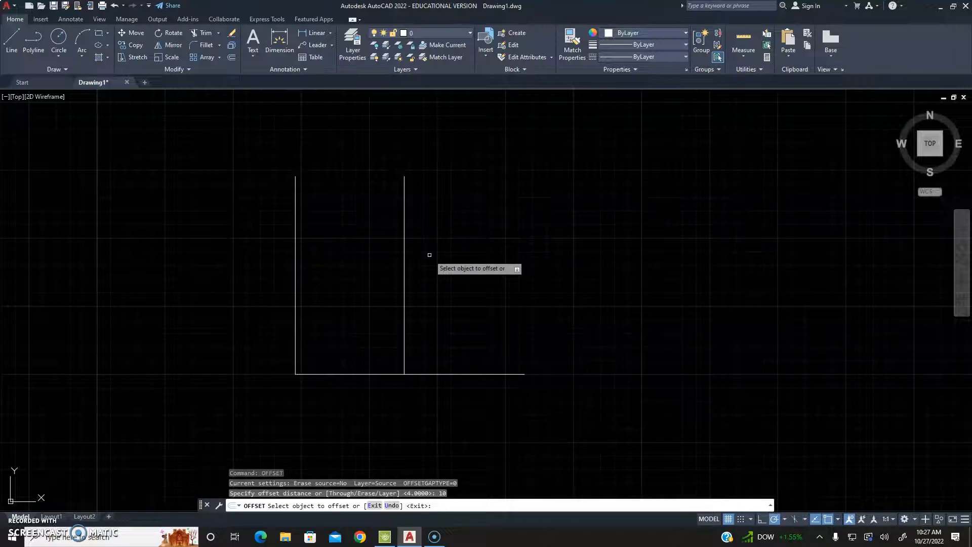
click(442, 374)
key(Escape)
key(Escape)
key(Escape)
- Stretch the upper end of the right vertical line up to the top horizontal line using its grip
middle_drag(482, 193, 497, 276)
click(461, 299)
click(245, 314)
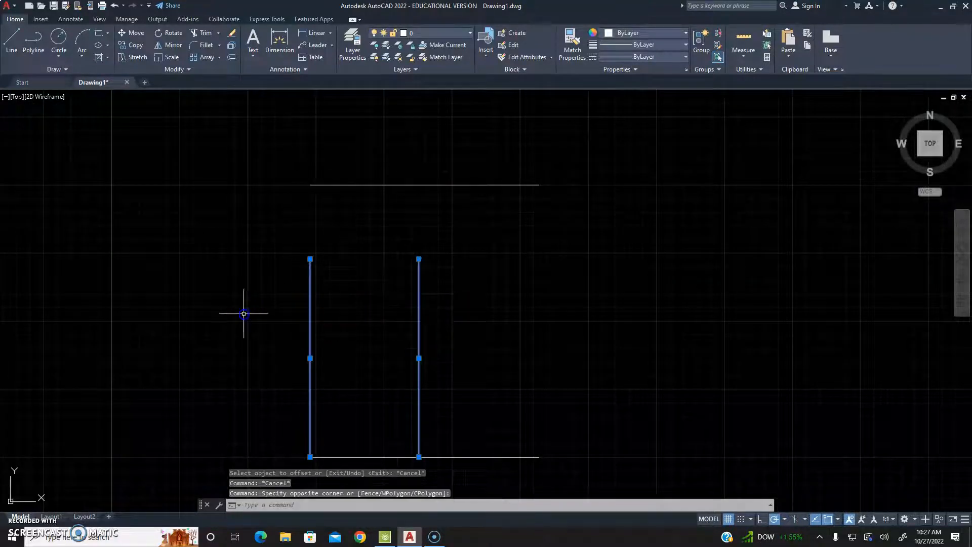
click(419, 259)
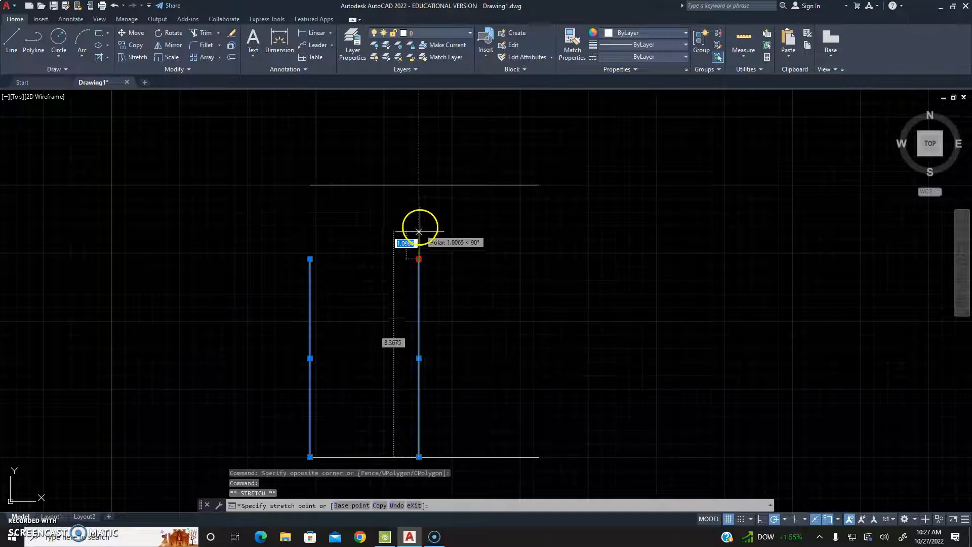
click(418, 184)
key(Escape)
- Stretch the upper end of the left vertical line to the left end of the top horizontal line using its grip
click(326, 298)
click(299, 275)
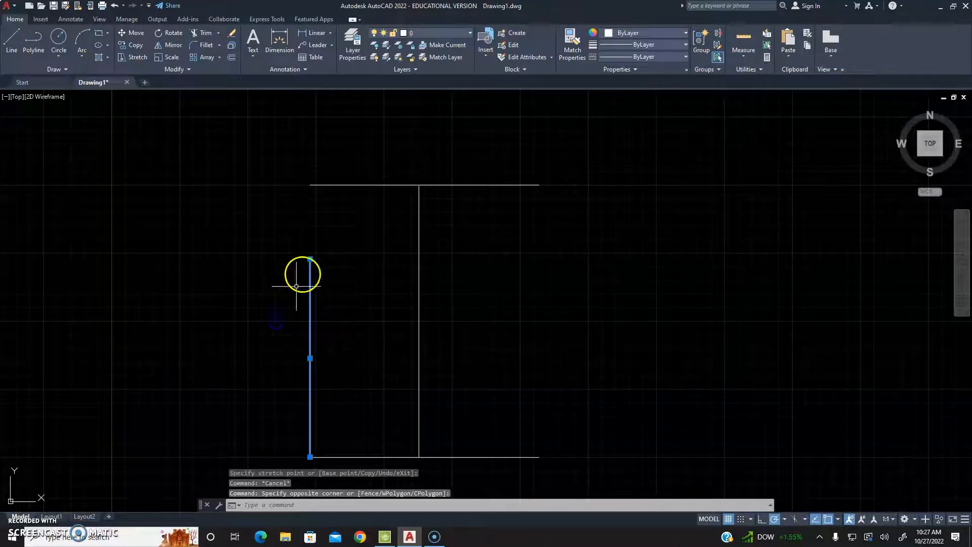
click(309, 259)
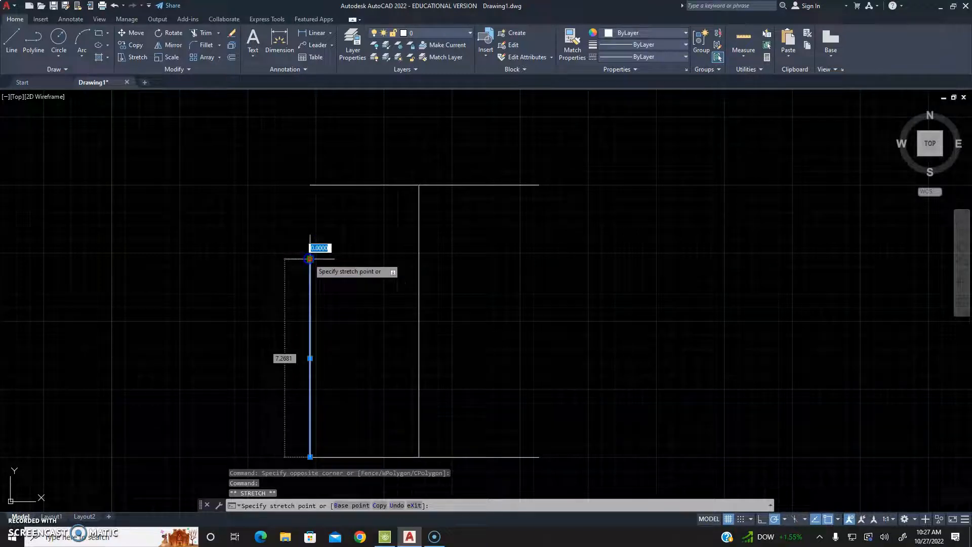
click(310, 185)
key(Escape)
key(Escape)
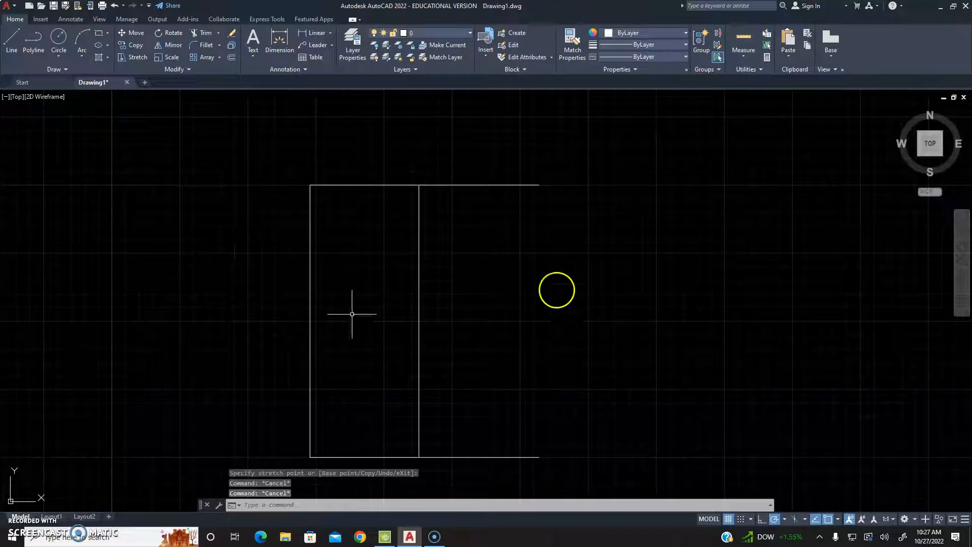
- Trim the overhanging right ends of the top and bottom horizontal lines back to the right vertical line
middle_drag(422, 365, 403, 339)
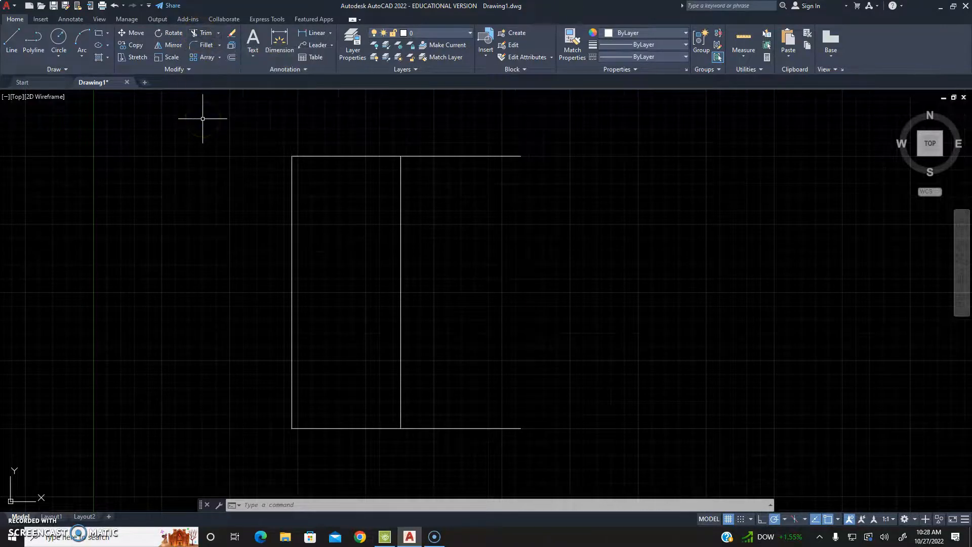
click(200, 33)
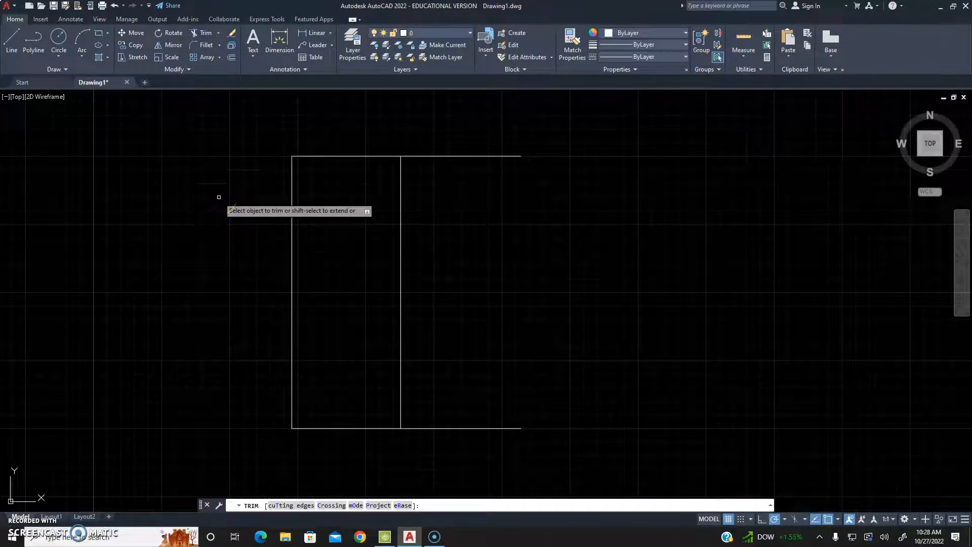
click(169, 47)
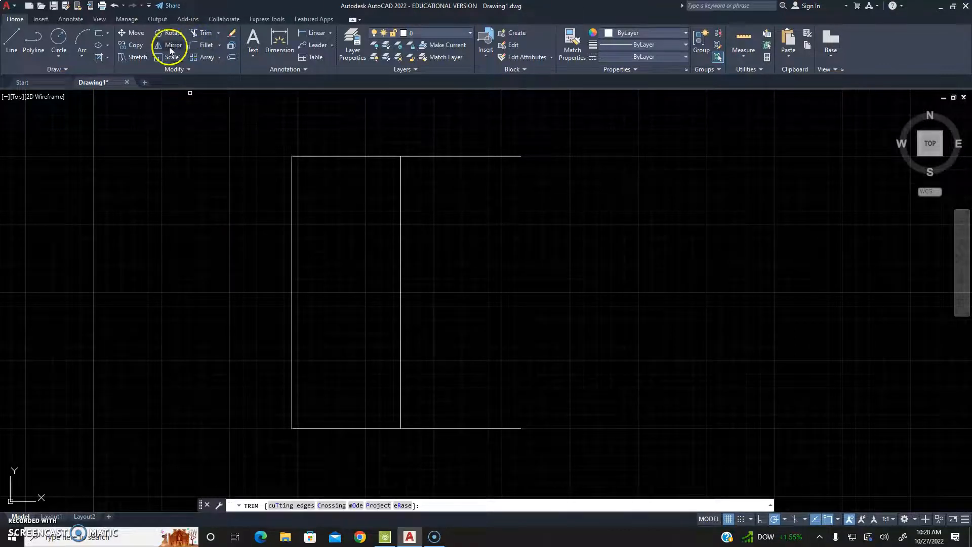
click(204, 142)
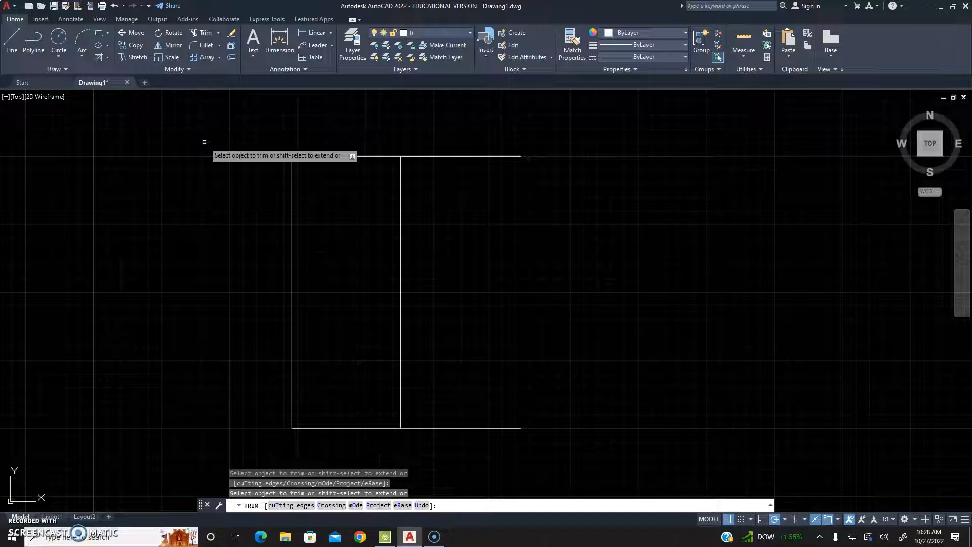
click(512, 156)
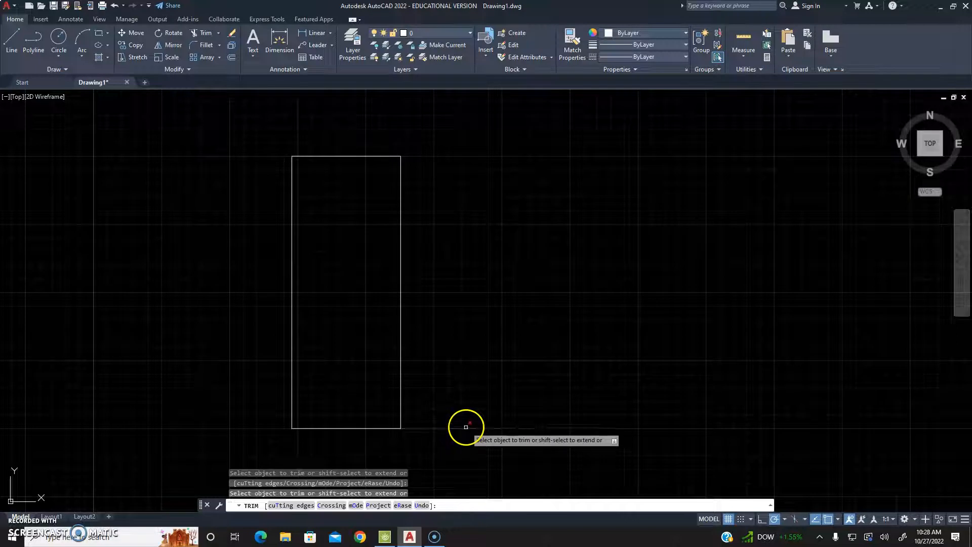
click(466, 429)
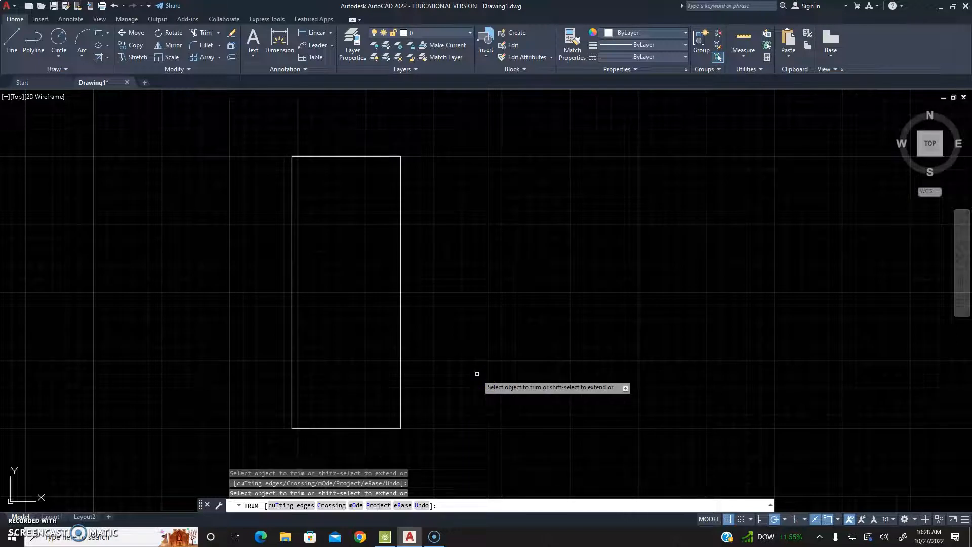
- Undo the trims of both horizontal lines and leave the Trim command
key(ctrl+z)
key(Escape)
key(Escape)
key(Escape)
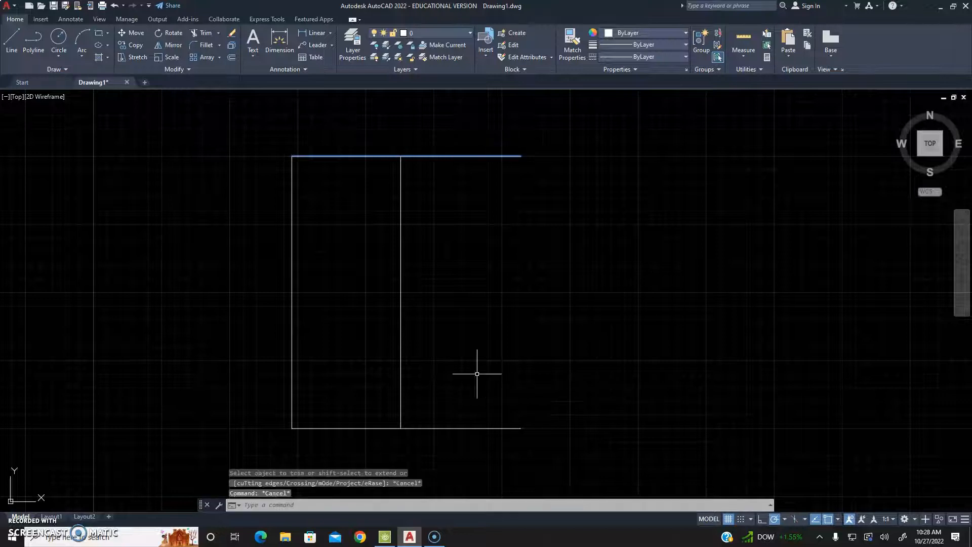
- Stretch the upper ends of both vertical lines a short way above the top horizontal line using their grips
click(420, 174)
click(369, 217)
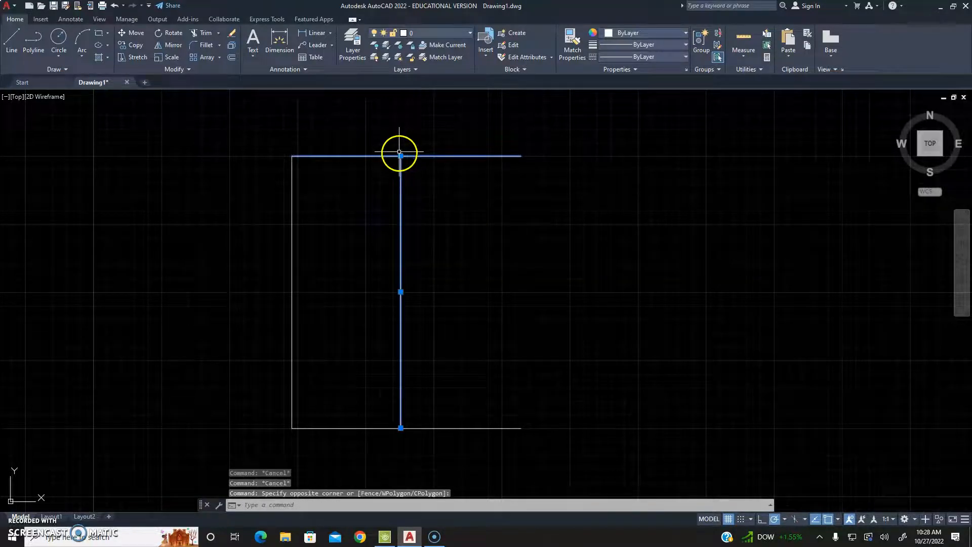
click(401, 156)
click(400, 119)
click(348, 163)
click(263, 212)
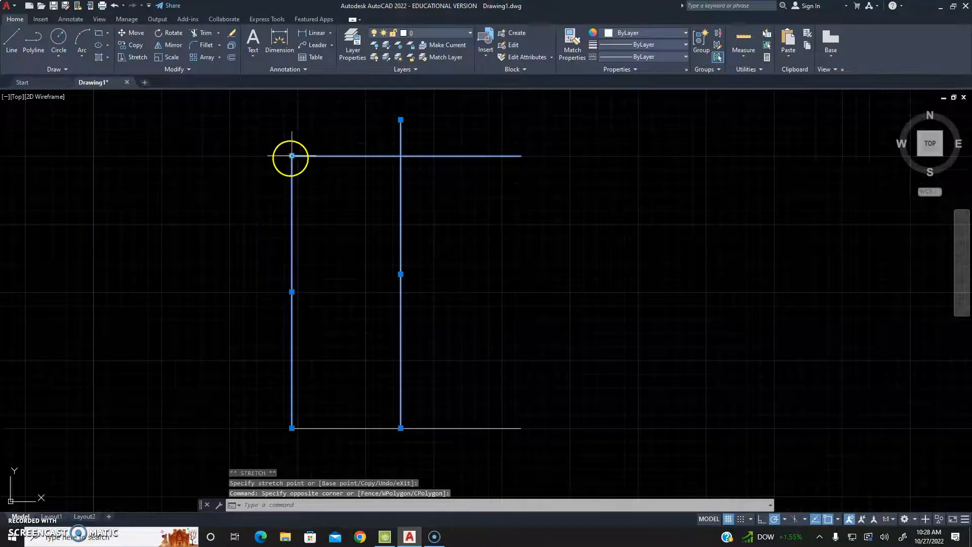
click(292, 116)
key(Escape)
key(Escape)
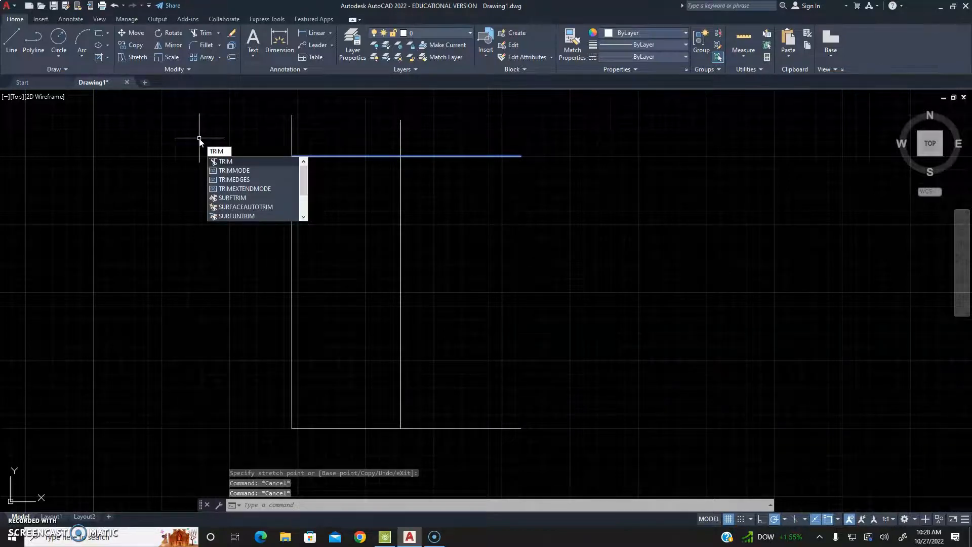
- Trim all four overhanging line ends outside the rectangle with one freehand fence, and end the Trim command
key(Return)
click(199, 138)
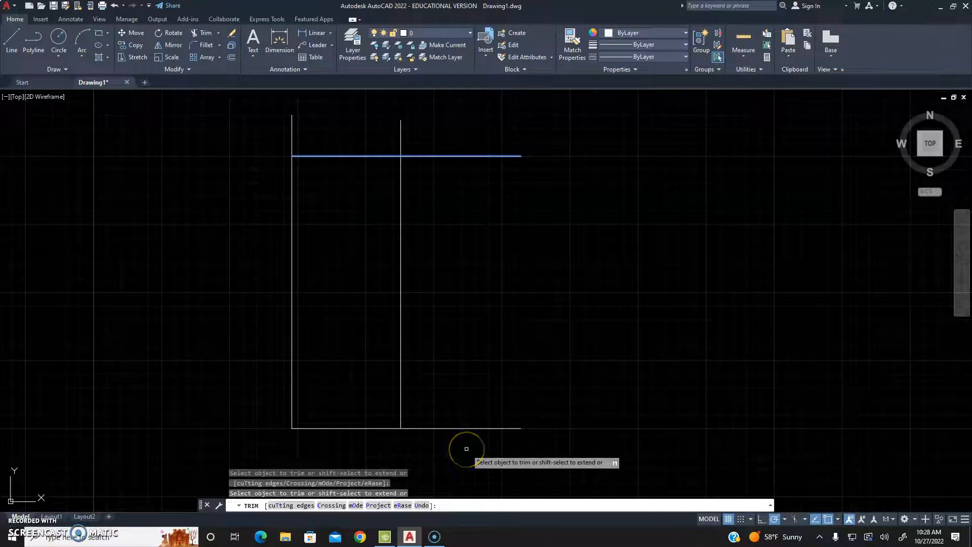
drag(466, 449, 476, 351)
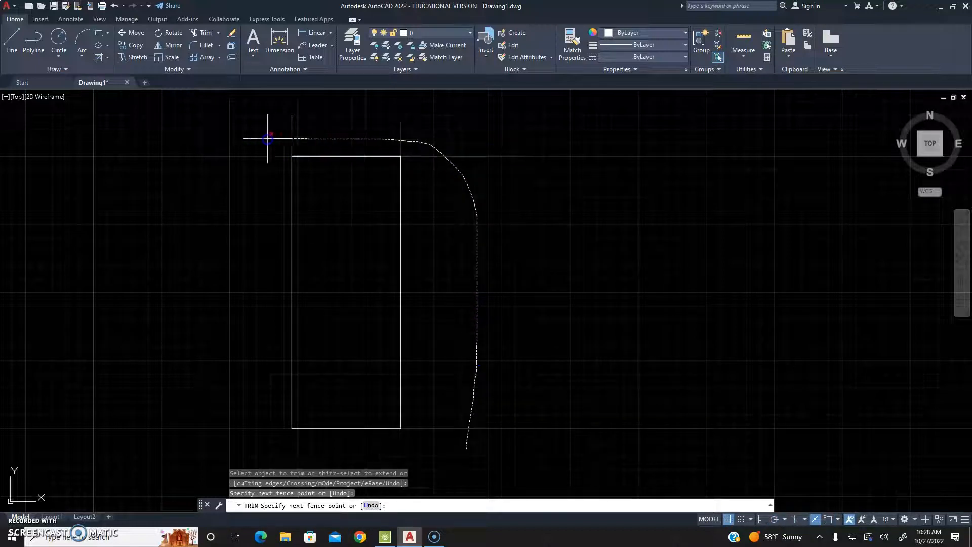
drag(267, 138, 267, 140)
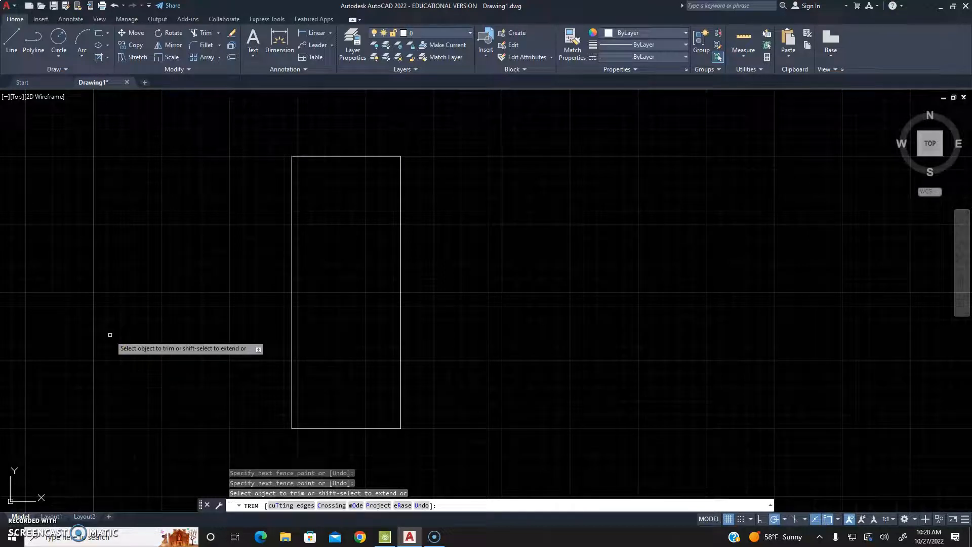
key(Escape)
key(Escape)
key(Escape)
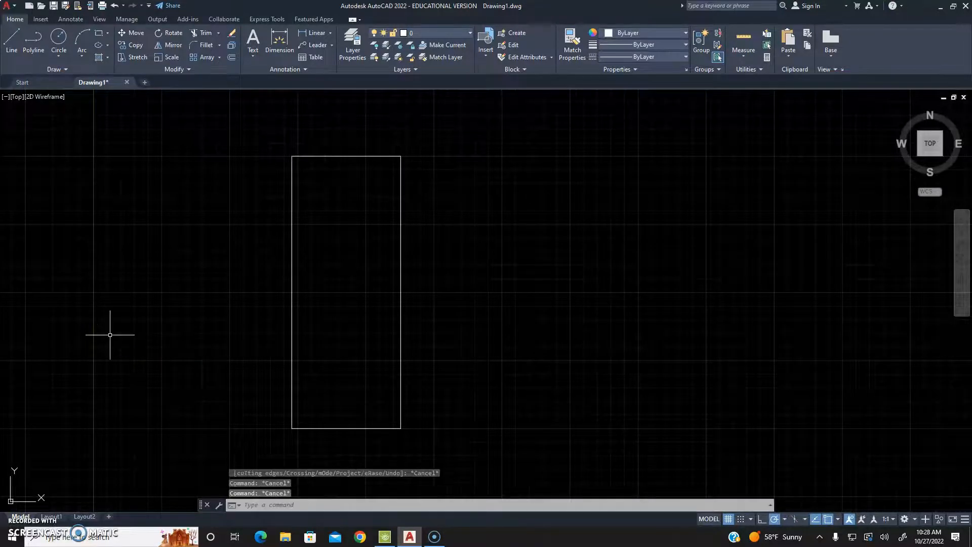
- Draw a circle with a radius of about 0.77 centred on the rectangle's top-right corner
click(59, 38)
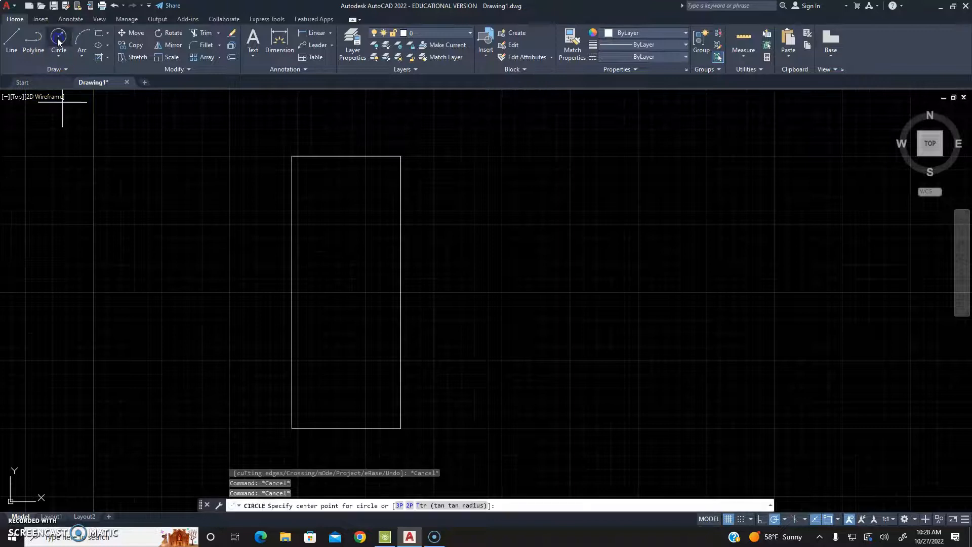
click(400, 156)
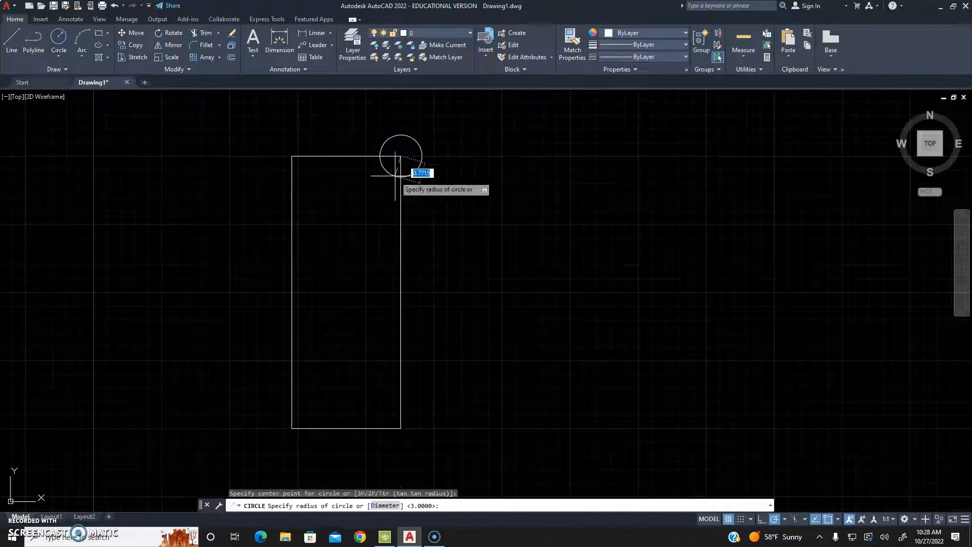
click(397, 176)
right_click(289, 146)
click(291, 144)
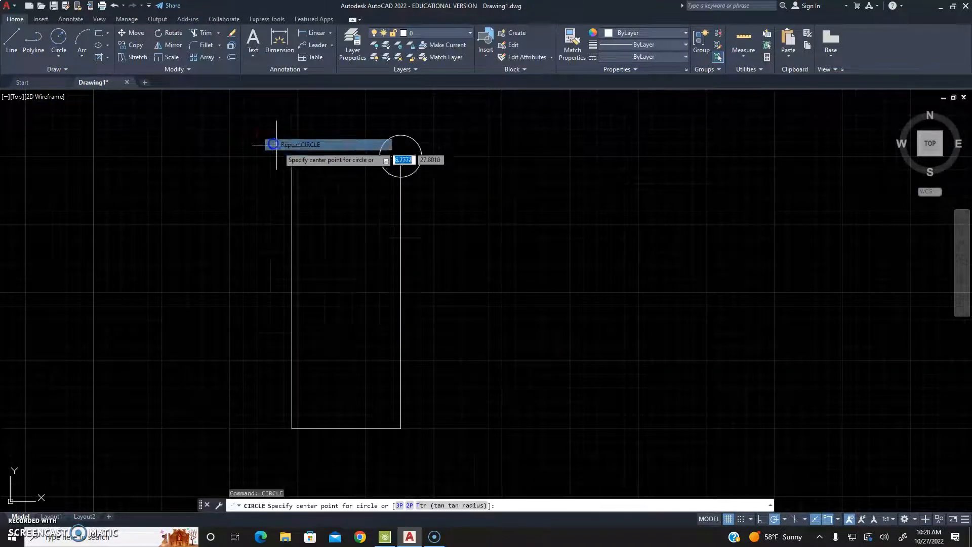
key(F1)
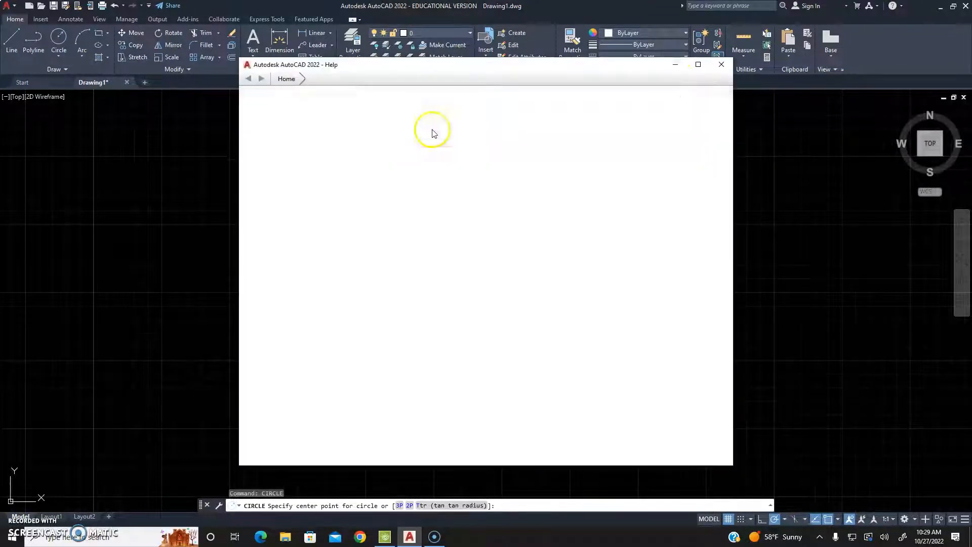
click(721, 65)
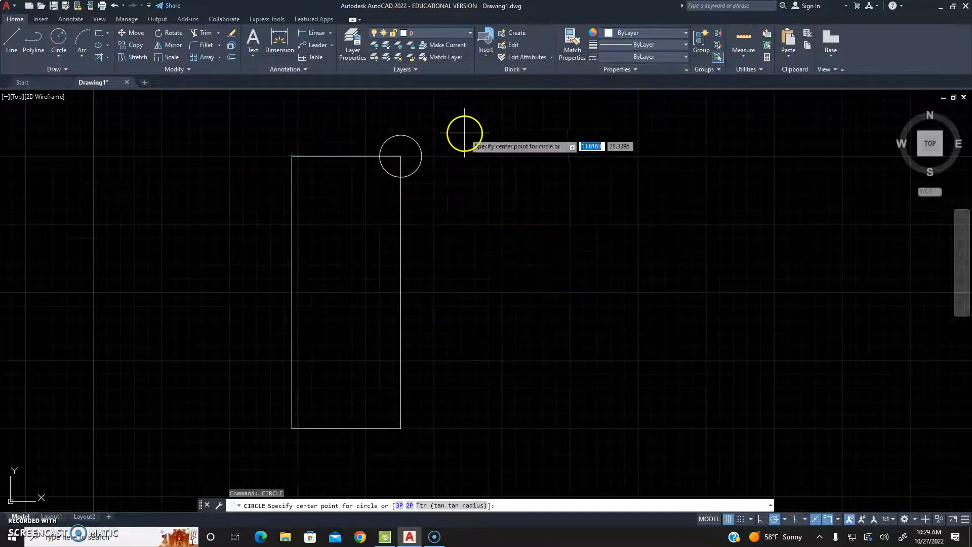
key(Escape)
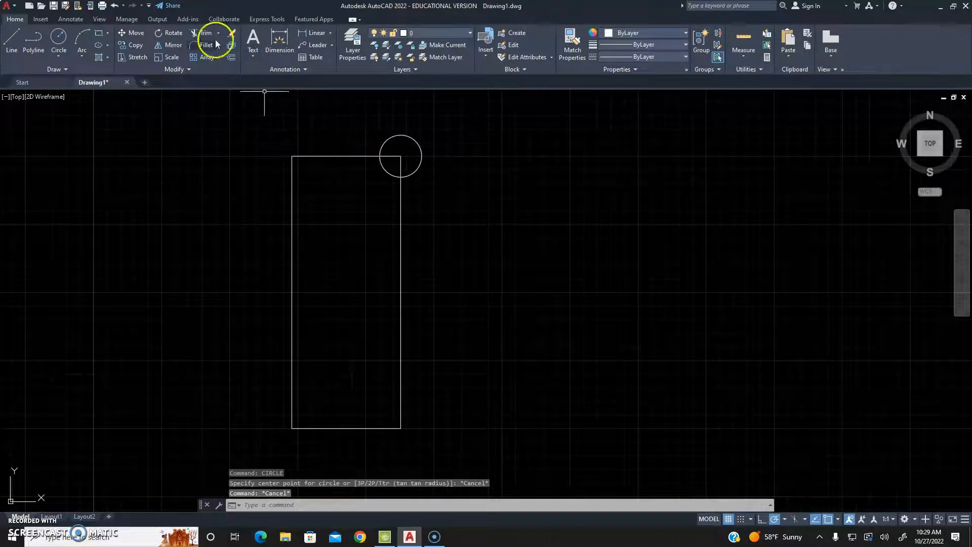
key(Escape)
key(Escape)
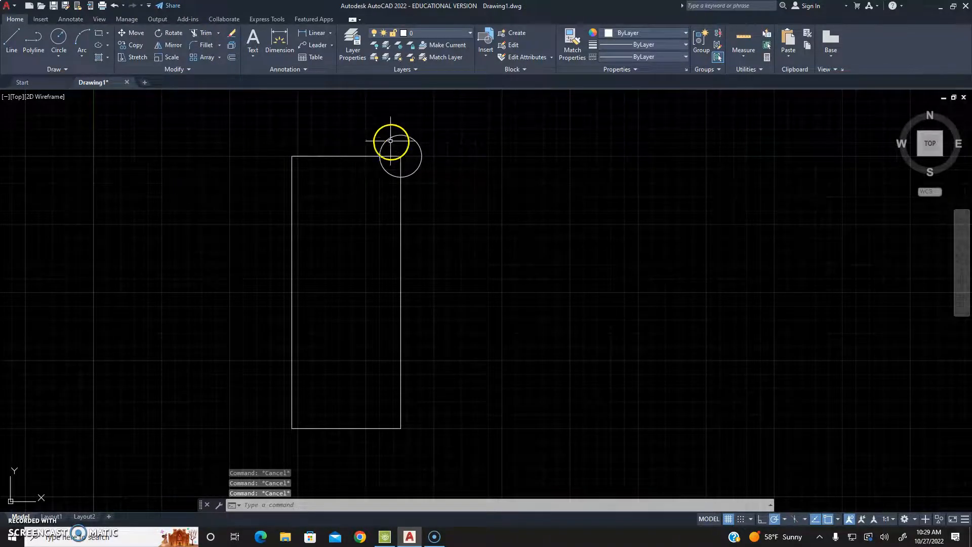
- Copy the circle from its centre to the rectangle's other three corners and end the Copy command
click(133, 45)
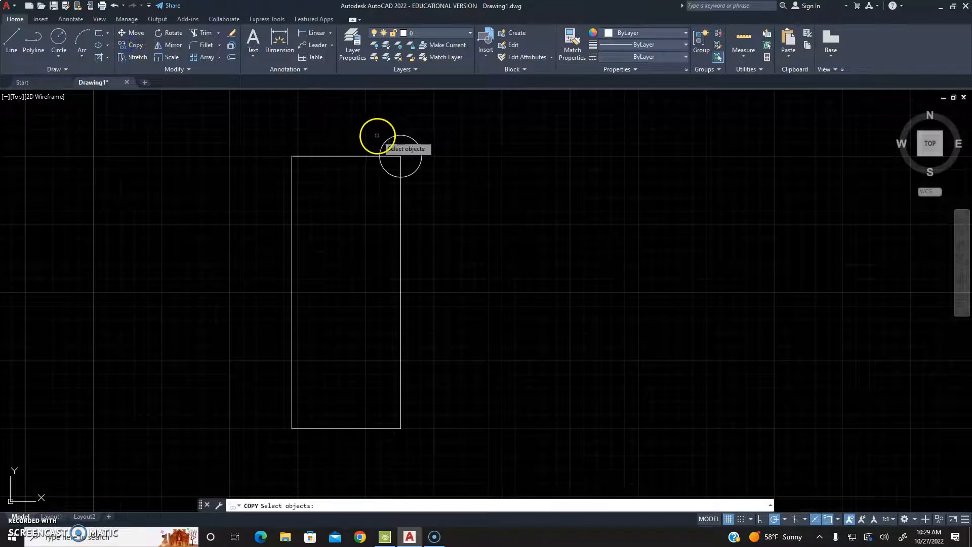
click(388, 139)
key(Return)
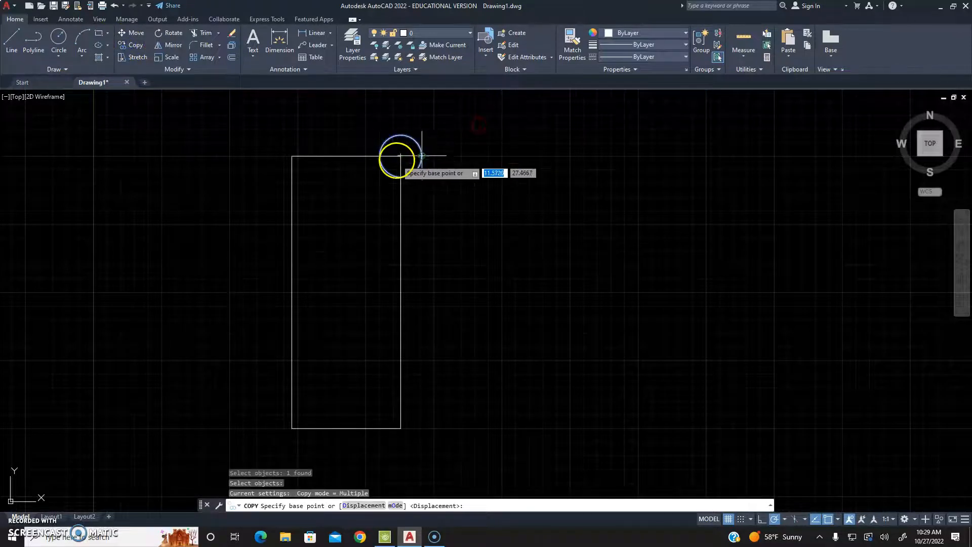
click(399, 157)
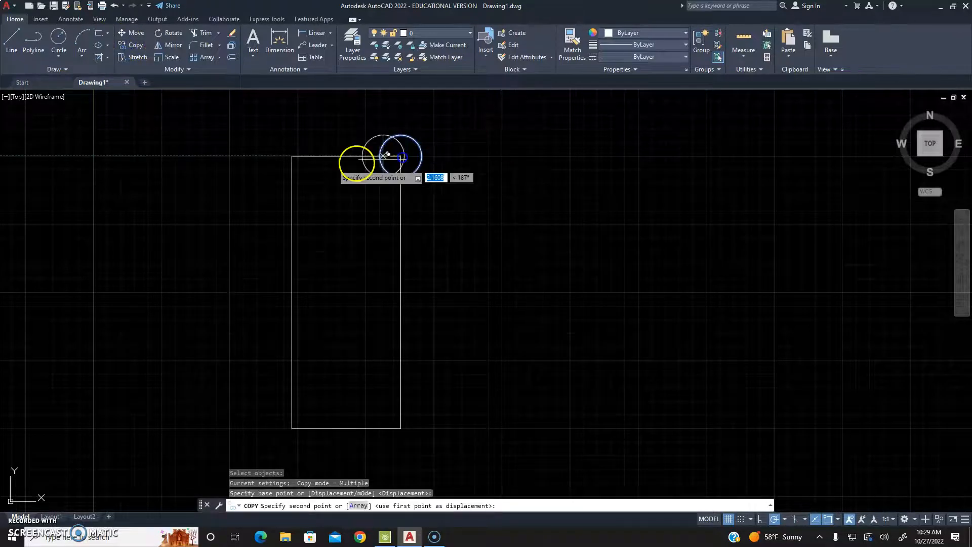
click(292, 156)
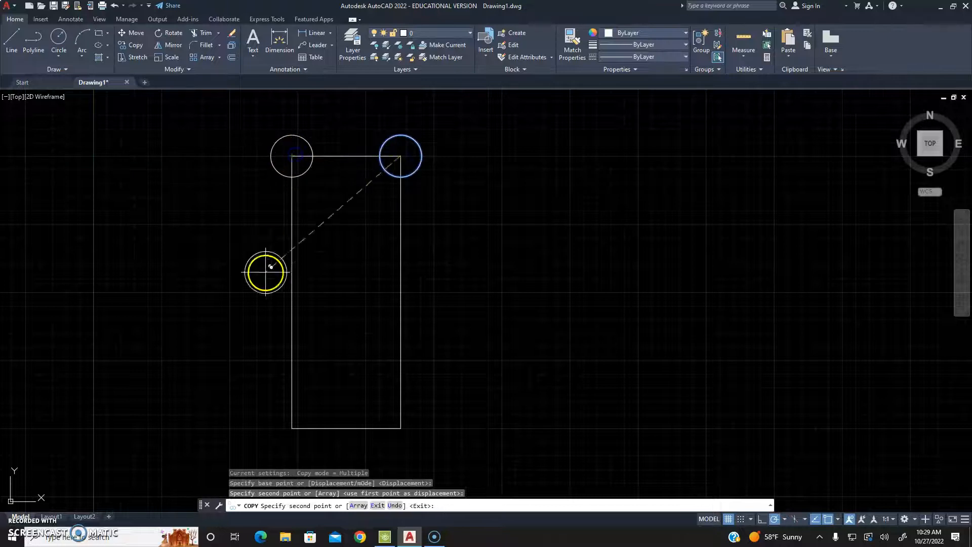
click(291, 429)
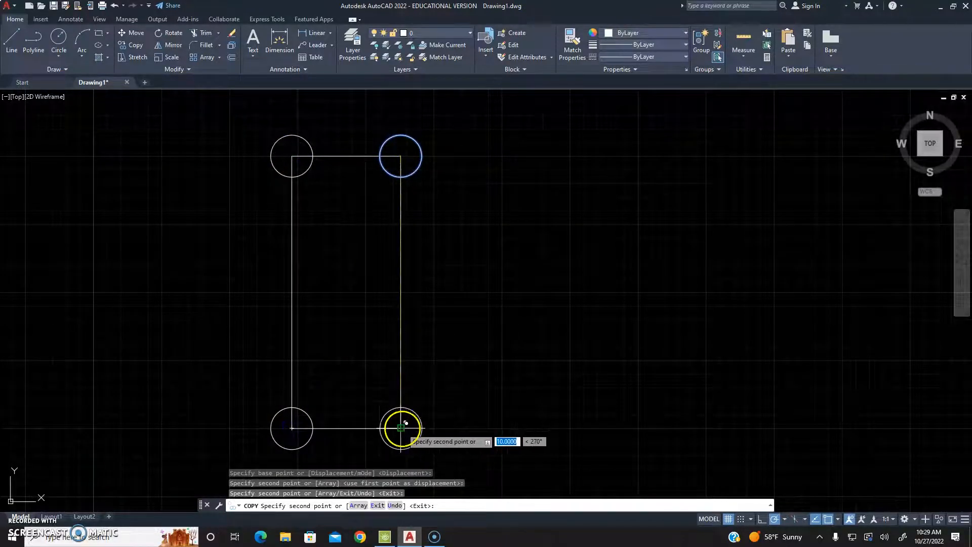
click(401, 429)
key(Escape)
key(Escape)
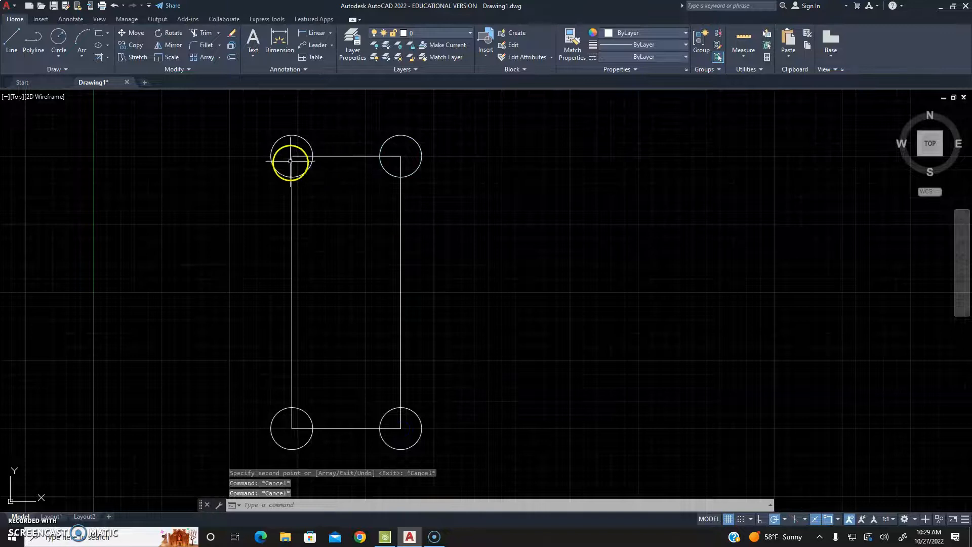
- Trim the line ends inside the two upper circles and the circle arcs that lie inside the rectangle
click(203, 34)
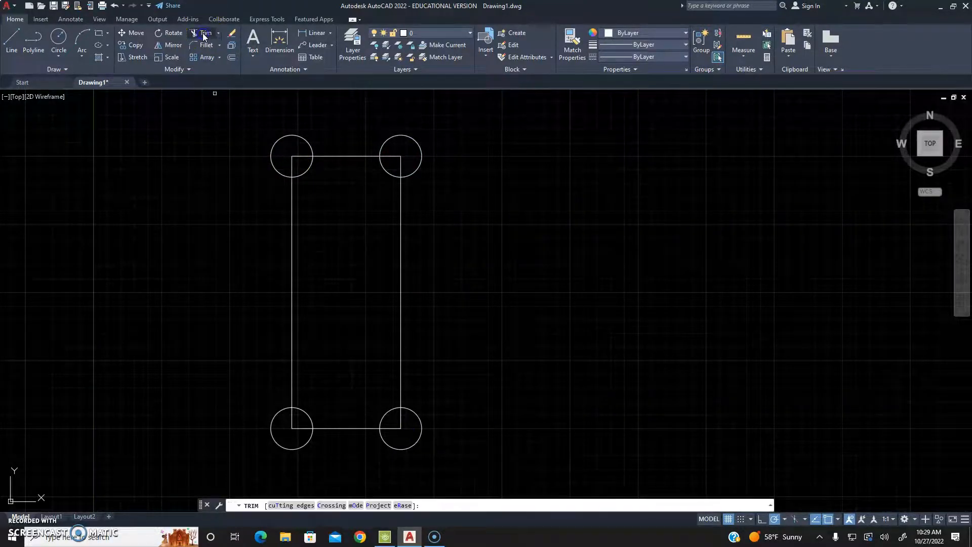
click(197, 180)
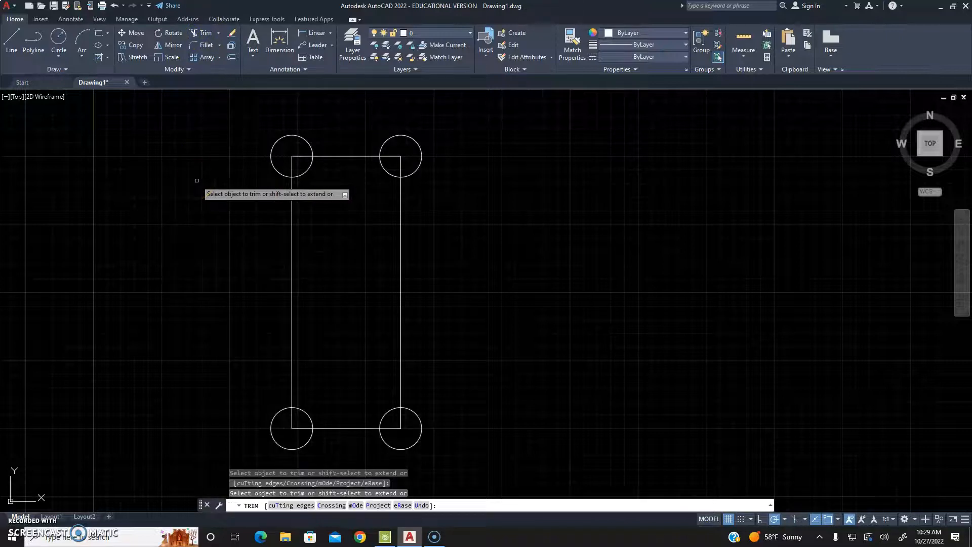
click(291, 161)
click(302, 154)
click(308, 167)
click(383, 167)
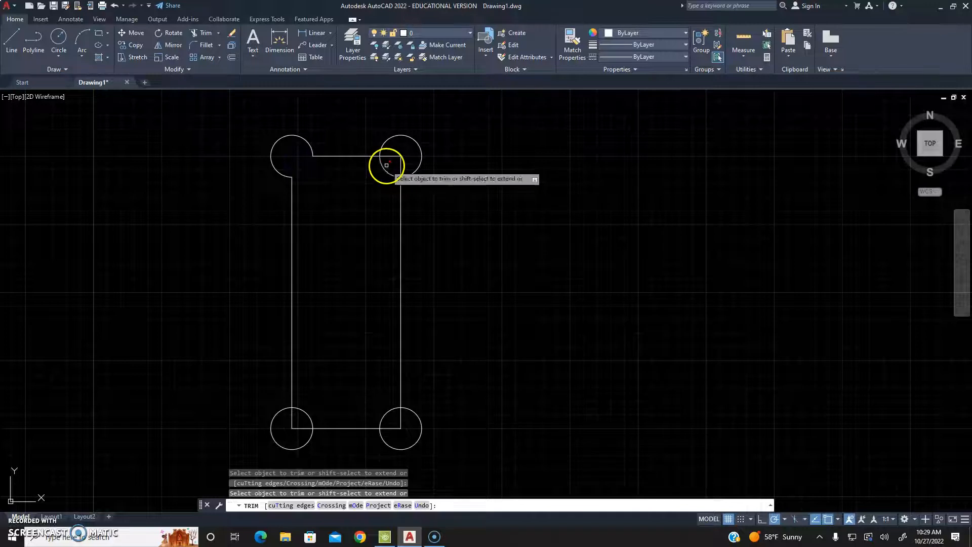
click(393, 157)
click(400, 166)
- Trim the line ends inside the two lower circles and the circle arcs that lie inside the rectangle
click(386, 412)
click(395, 426)
click(400, 425)
click(307, 414)
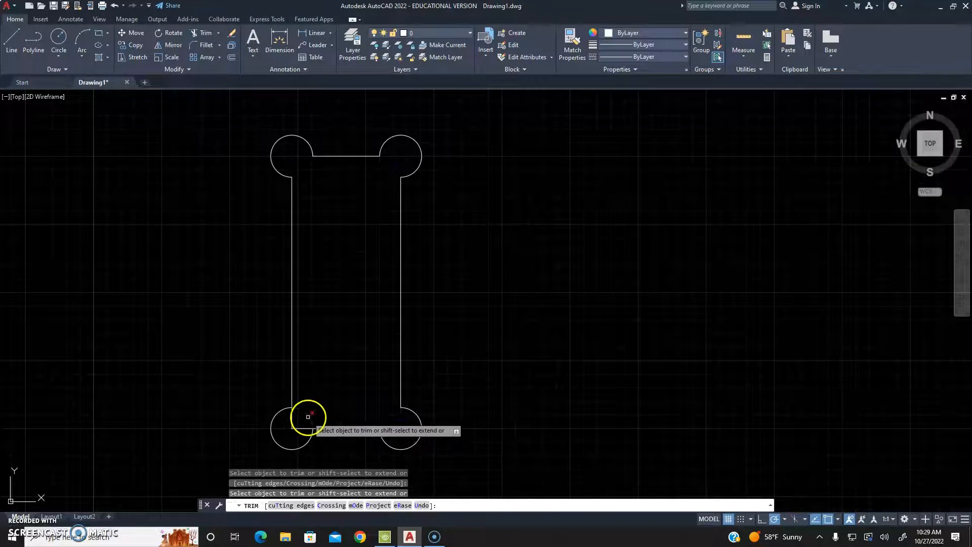
click(304, 428)
click(290, 420)
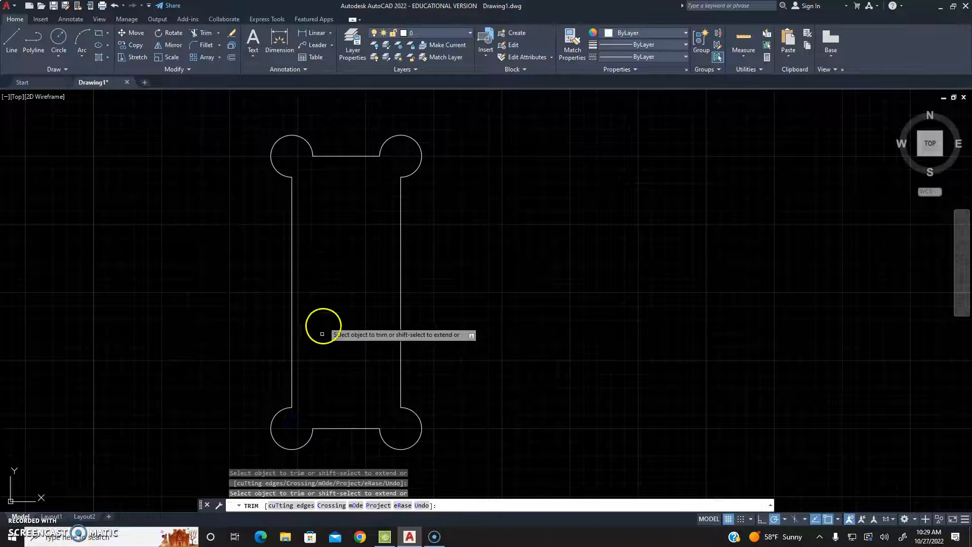
- End the Trim command and undo the corner trimming and the circle copies, leaving the rectangle with its top-right circle
key(Escape)
key(Escape)
key(Escape)
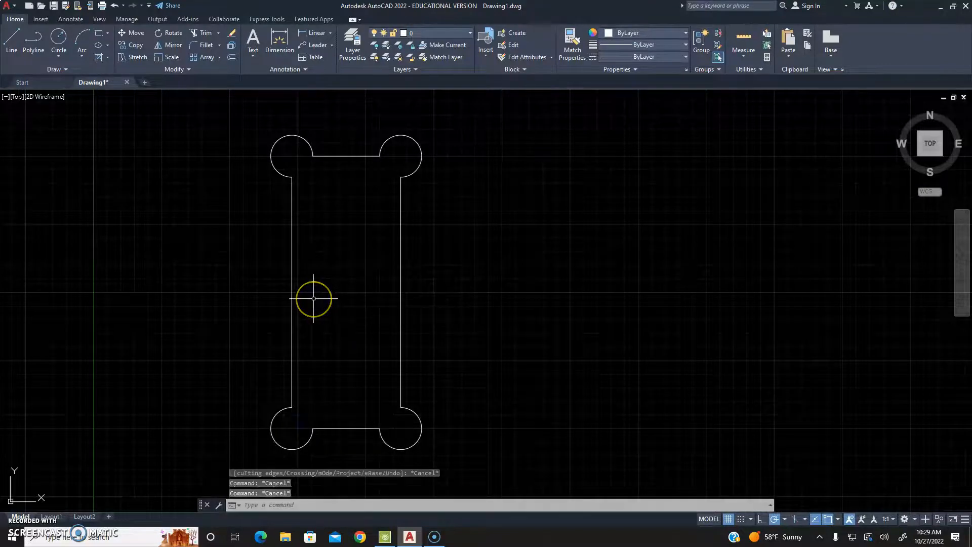
mouse_move(497, 269)
middle_down()
mouse_move(453, 255)
mouse_move(445, 236)
middle_up()
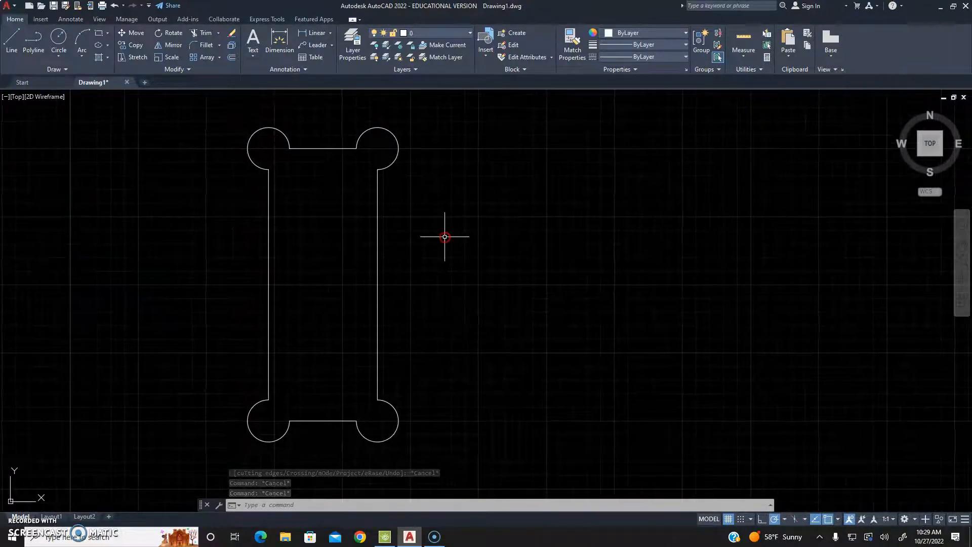
key(ctrl+z)
key(ctrl+z)
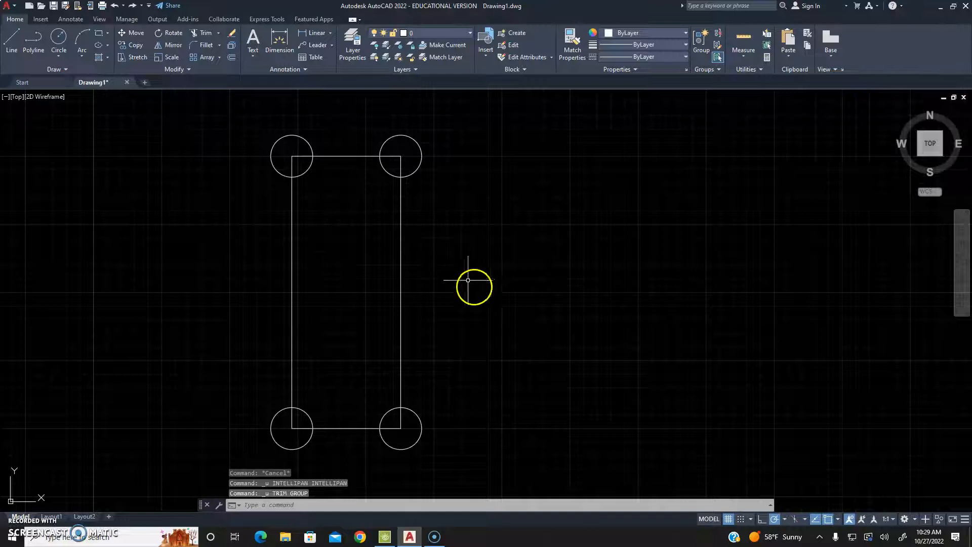
key(ctrl+z)
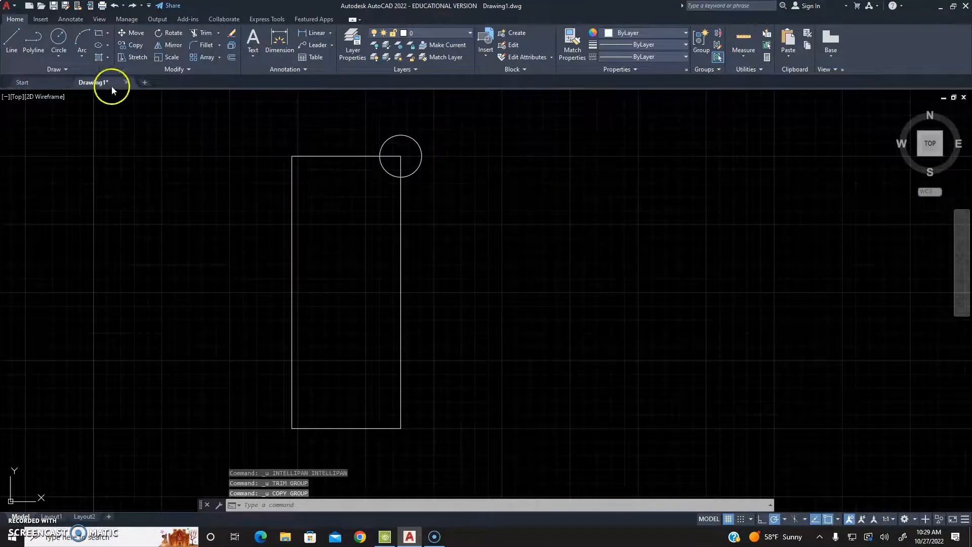
- Copy the circle and the rectangle's top edge together from the top-left corner, placing four copies end to end towards the right
click(127, 47)
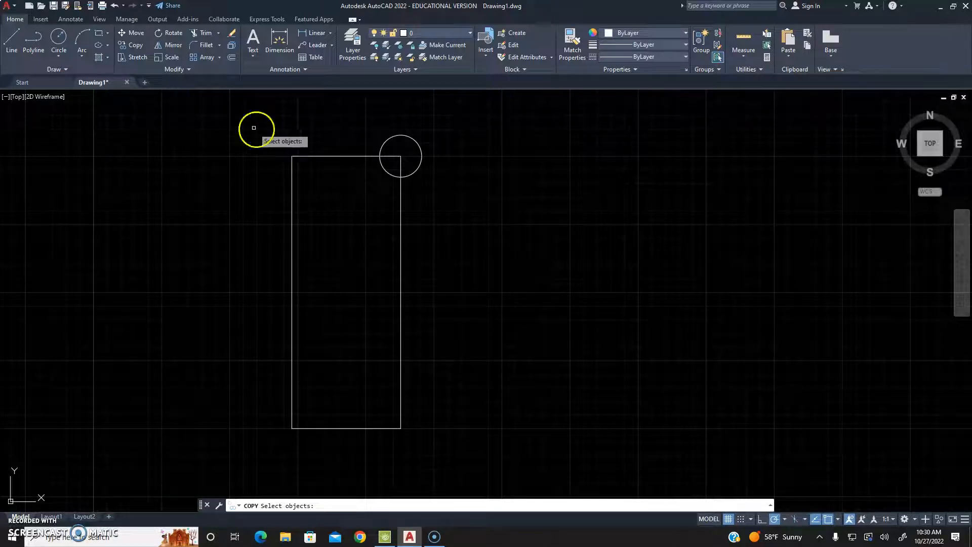
click(383, 145)
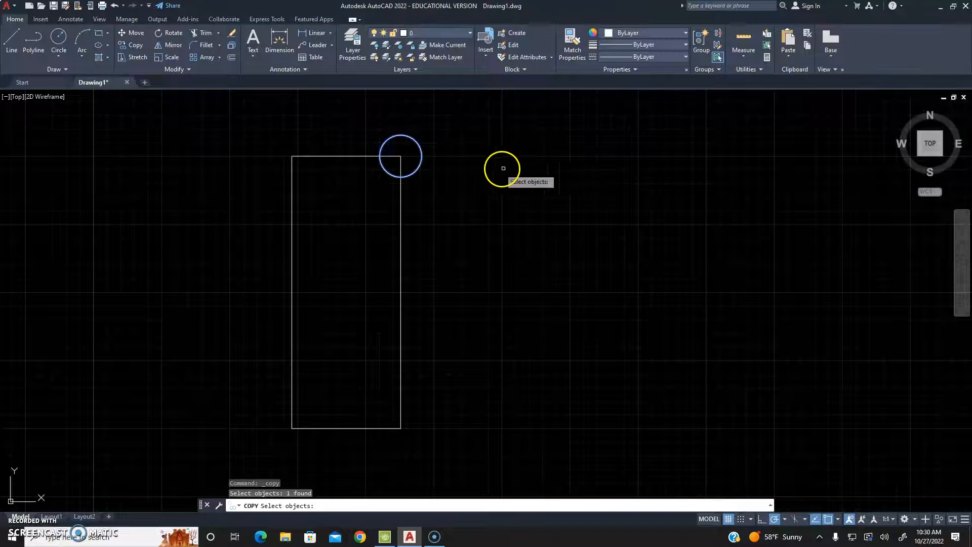
click(393, 155)
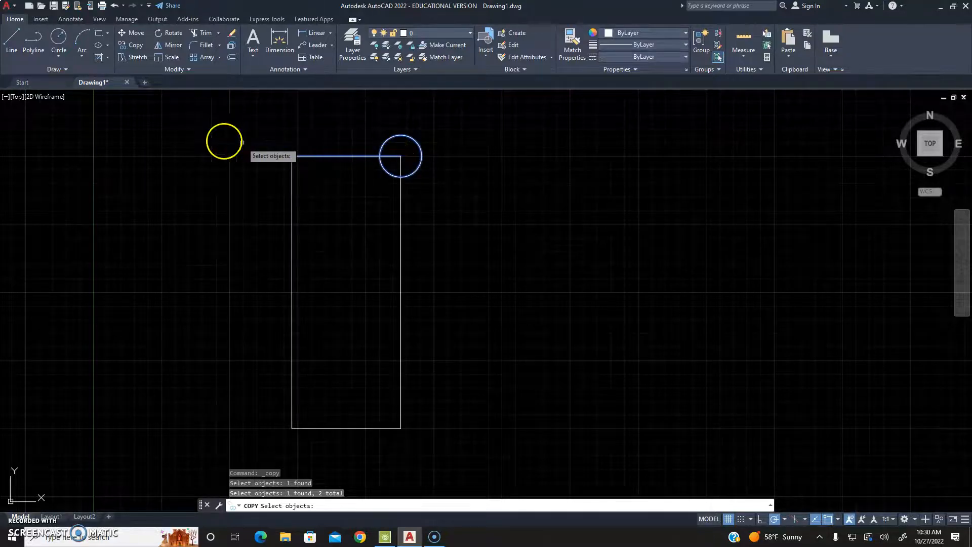
key(Return)
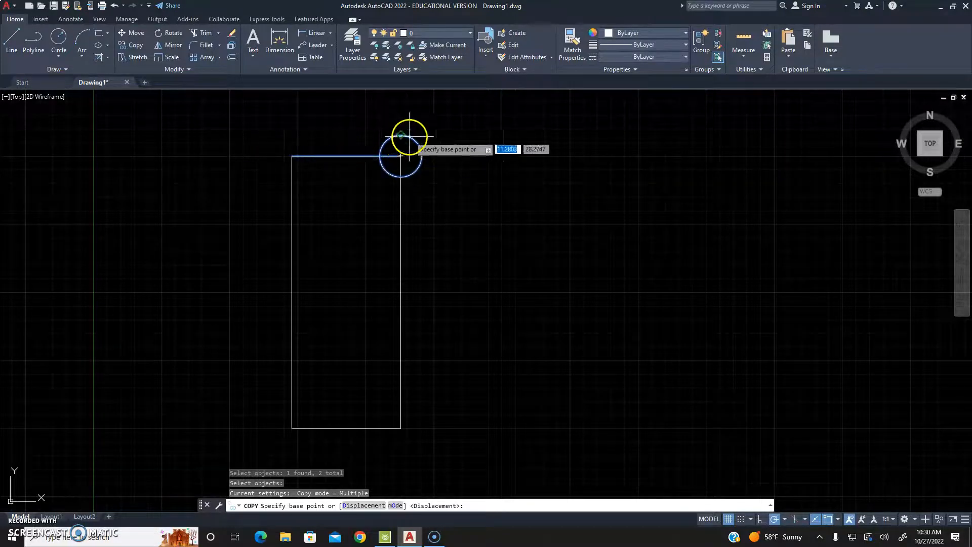
click(291, 156)
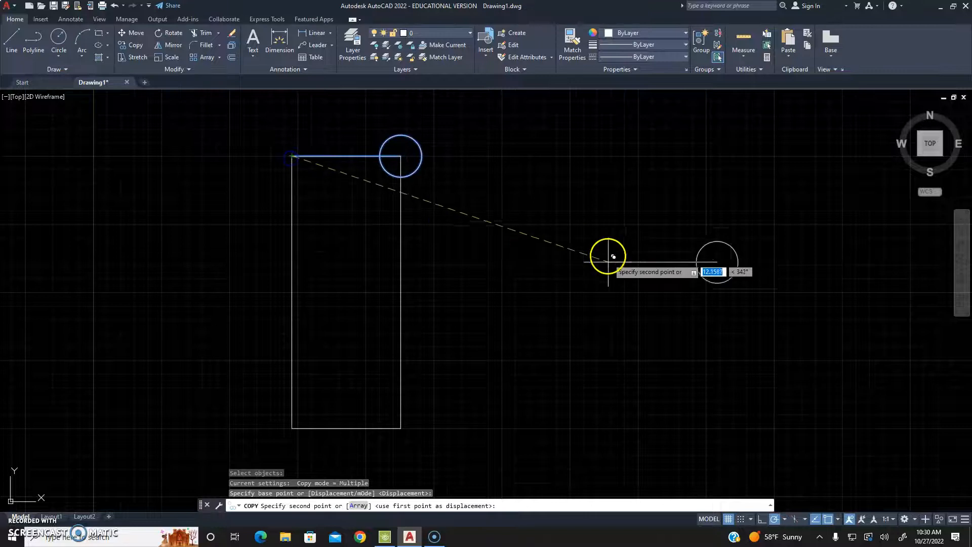
click(400, 156)
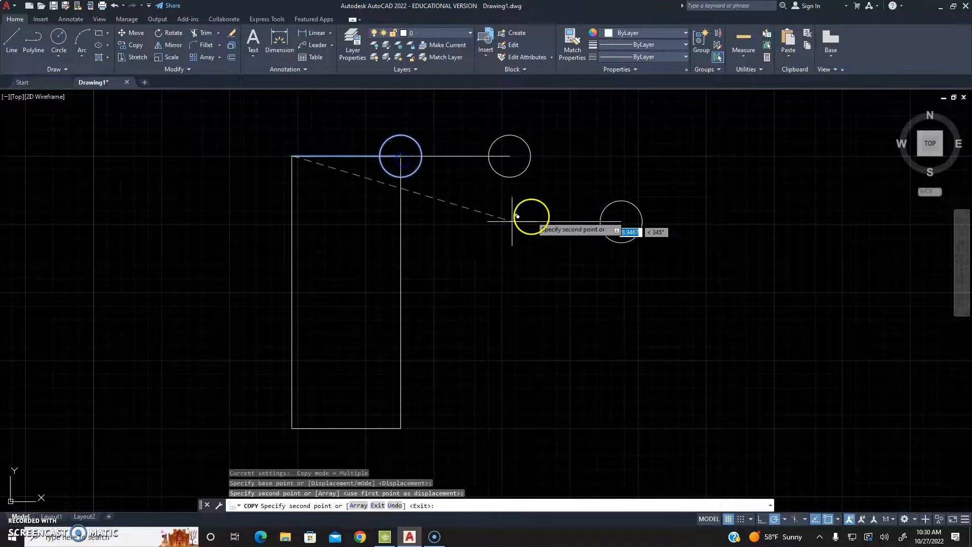
click(510, 156)
click(618, 156)
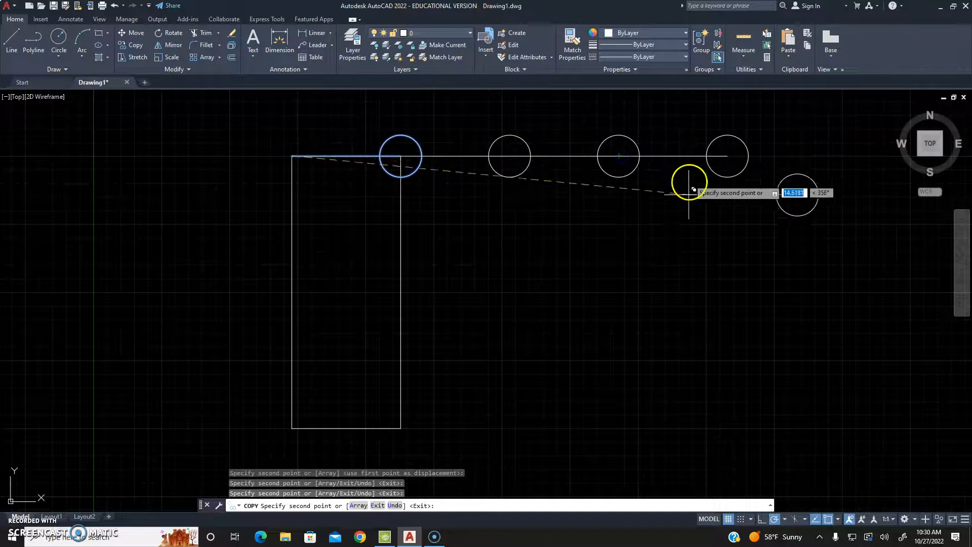
click(728, 156)
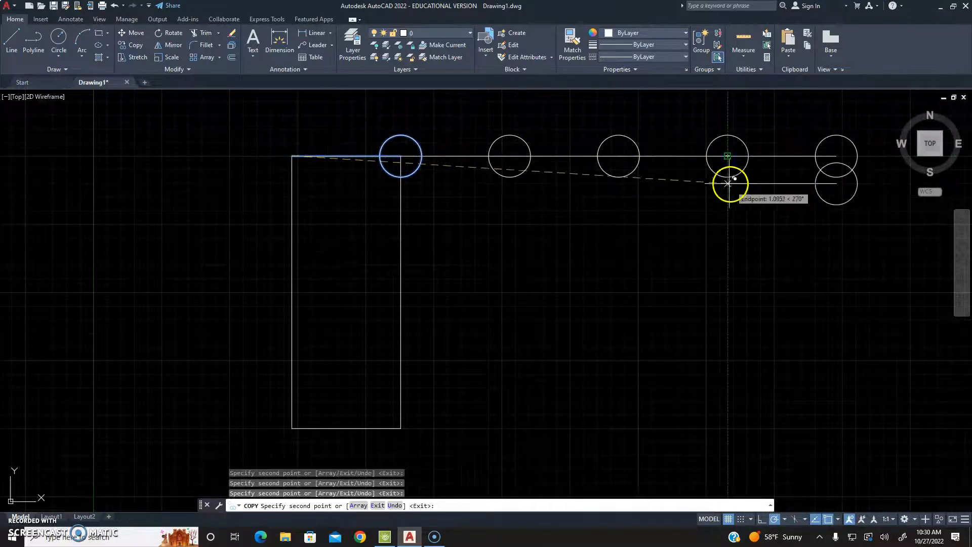
key(Escape)
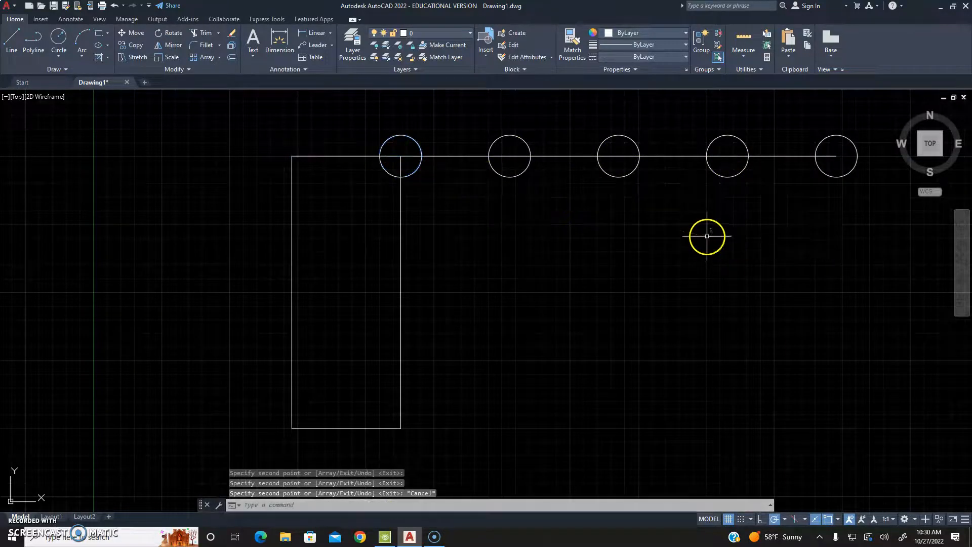
- Delete the row of copied lines and circles to the right of the rectangle
click(878, 111)
click(462, 252)
key(Delete)
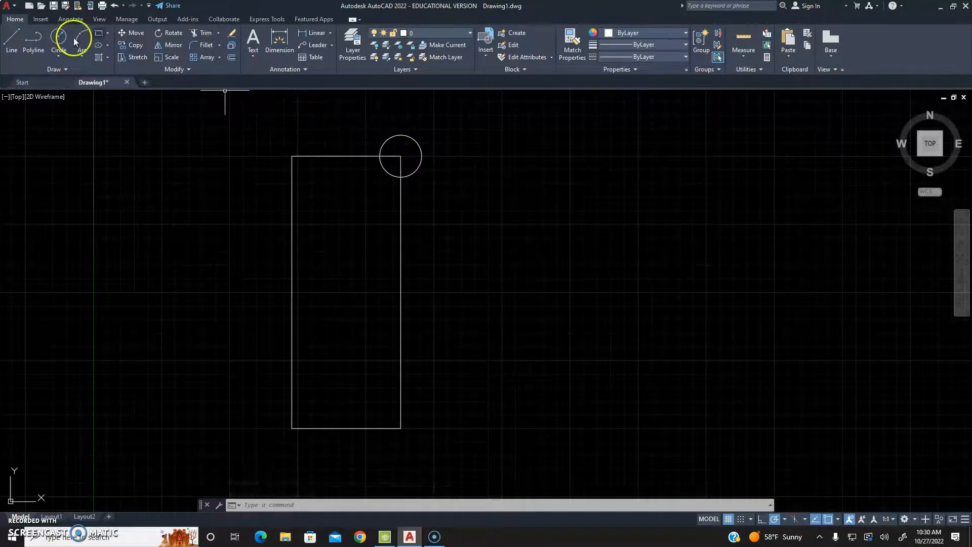
- Copy the top-right circle from its centre to the rectangle's other three corners and end the Copy command
click(127, 46)
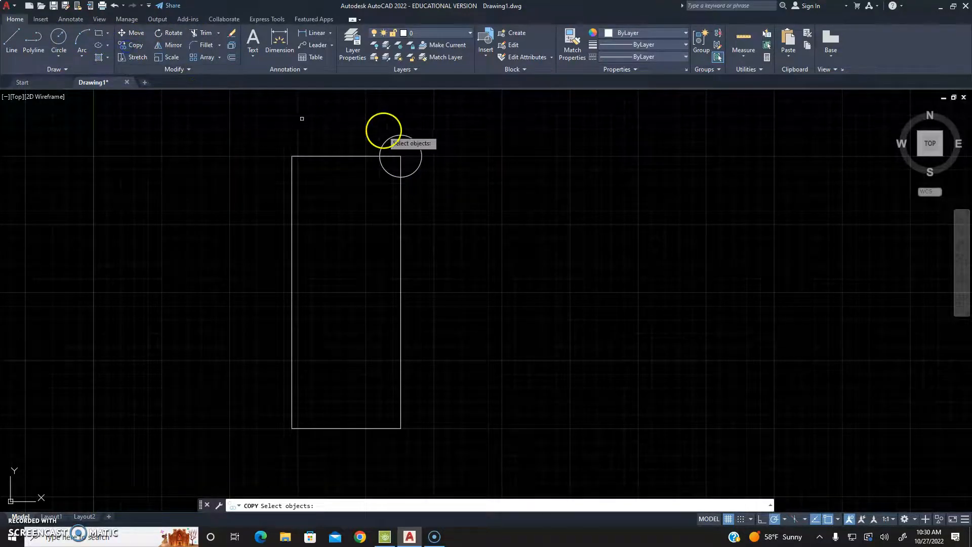
click(397, 136)
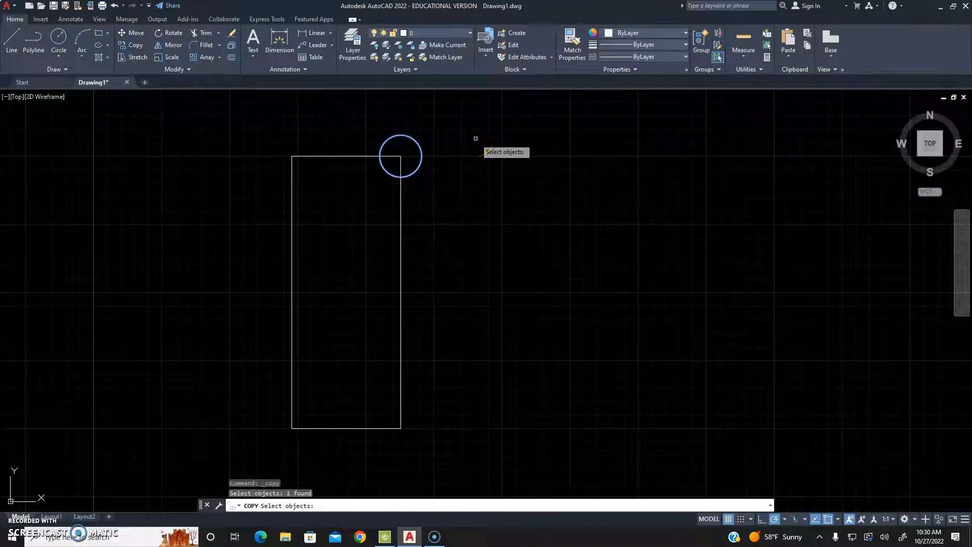
key(Return)
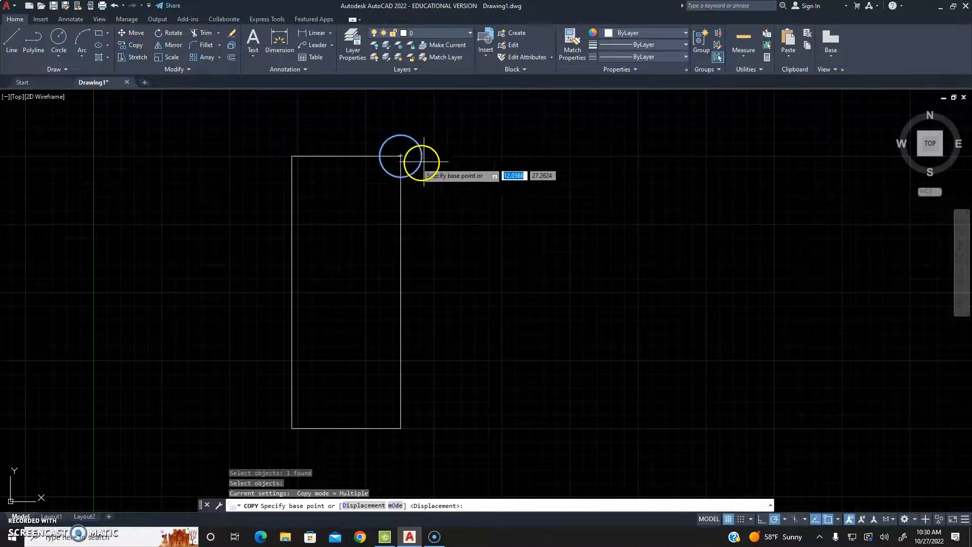
click(401, 156)
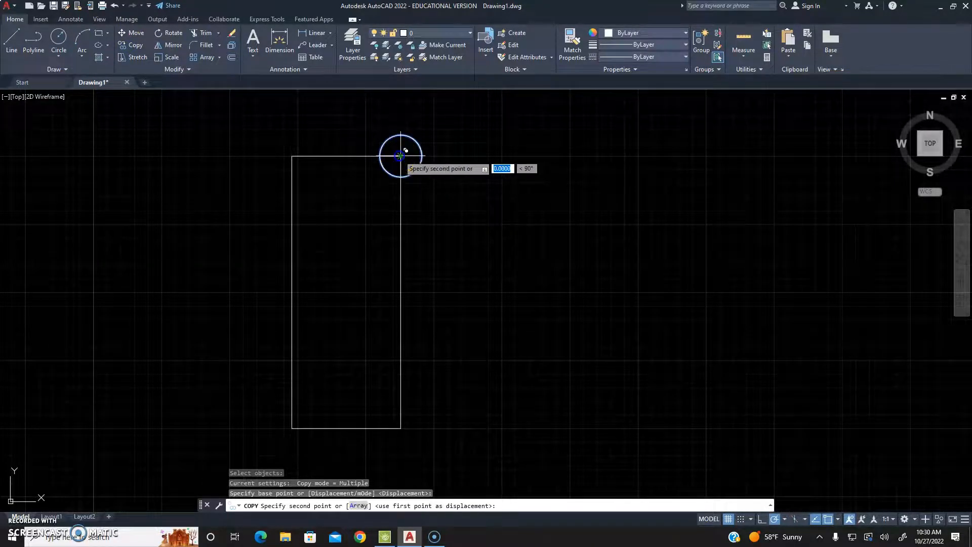
click(293, 156)
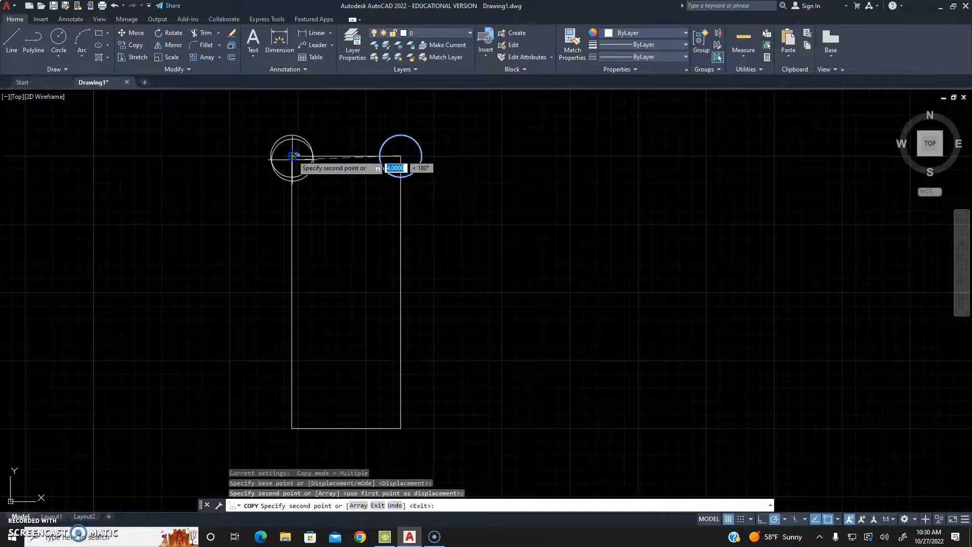
click(291, 428)
click(399, 427)
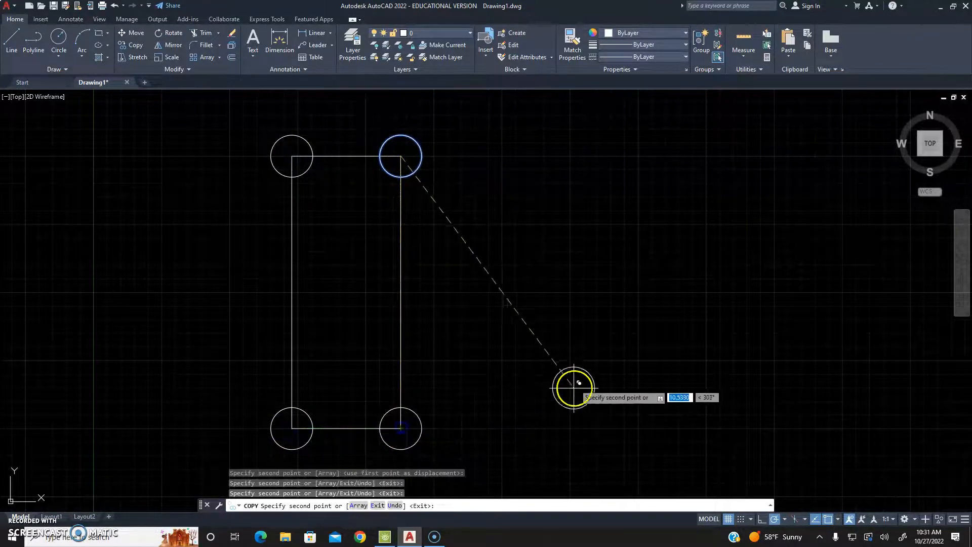
key(Return)
key(Escape)
key(Escape)
key(Escape)
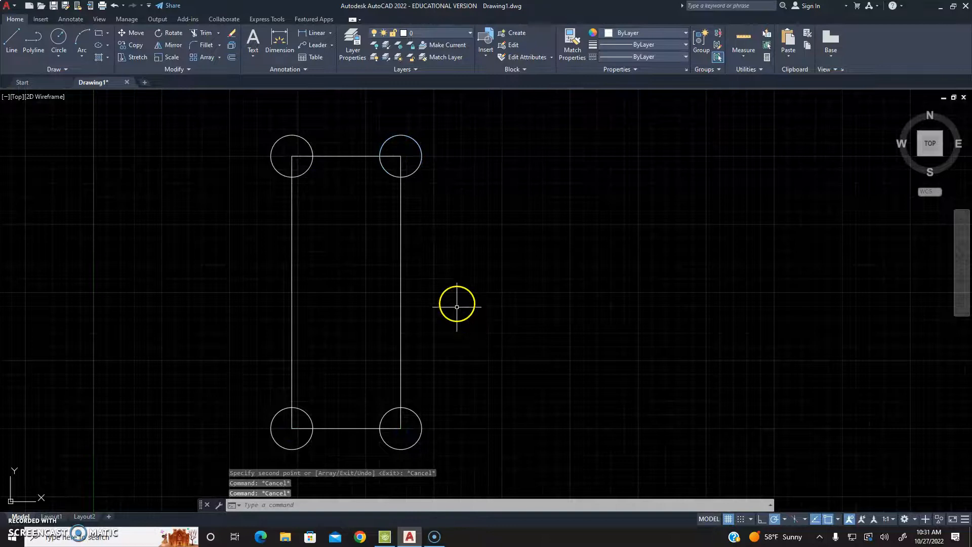
middle_drag(464, 295, 449, 288)
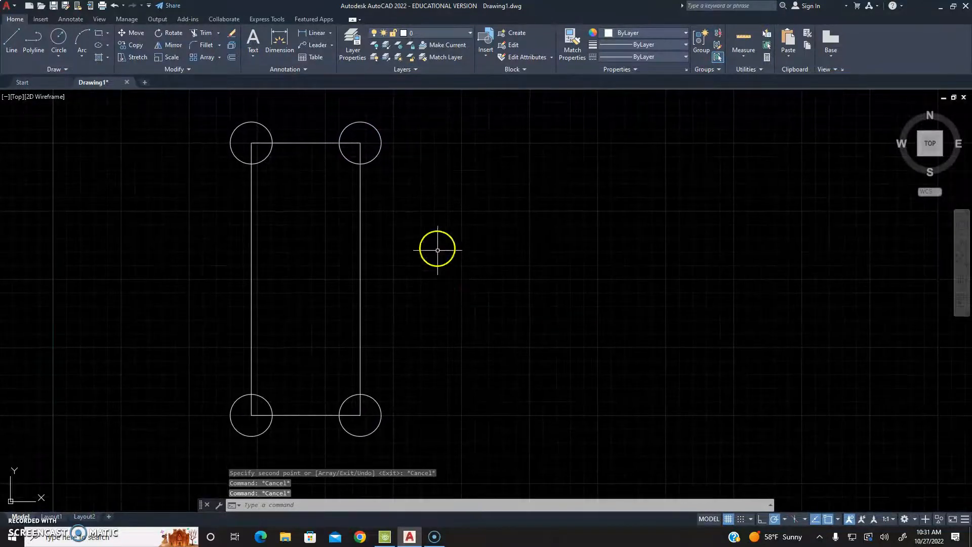
scroll(437, 250, down, 2)
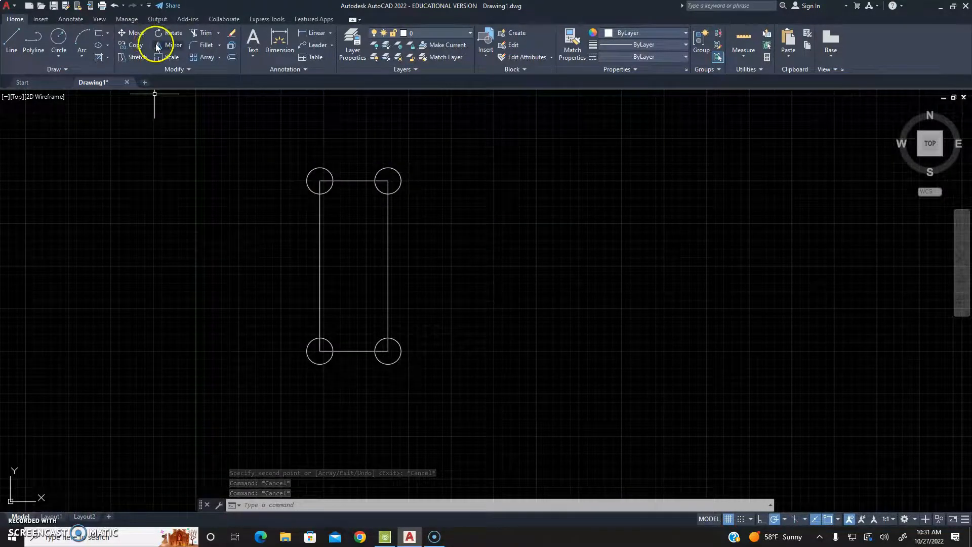
click(446, 146)
click(328, 284)
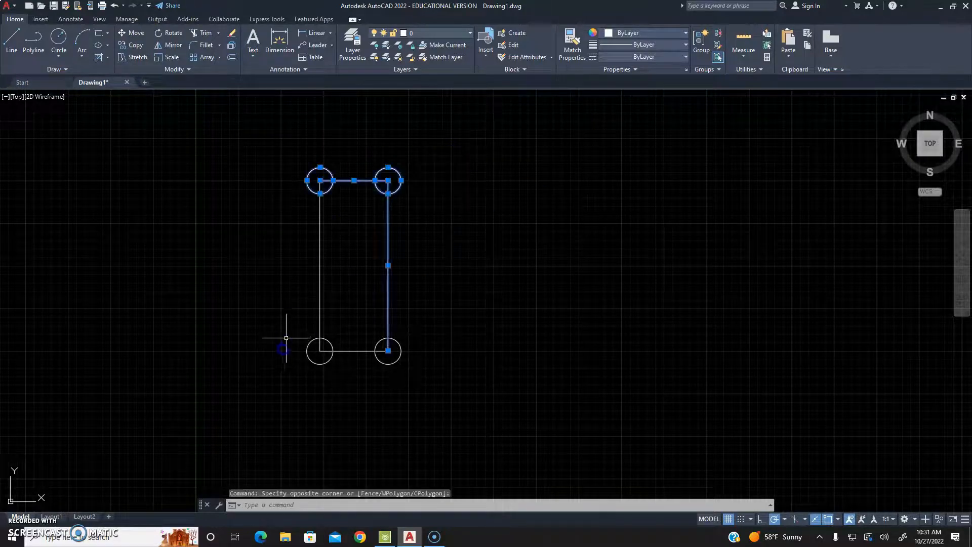
key(Escape)
- Copy the whole rectangle with its four circles, placing two copies in line on its right and one on its left
click(462, 138)
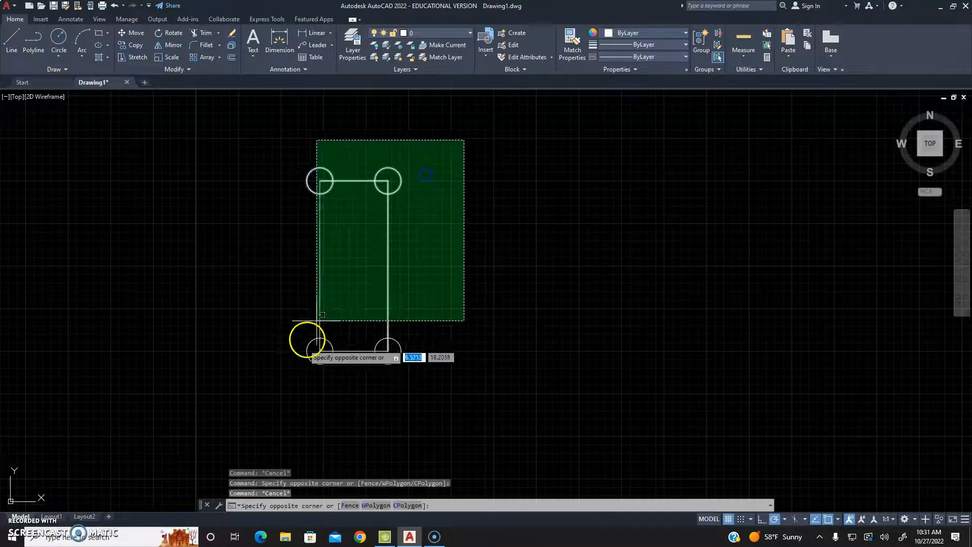
click(257, 415)
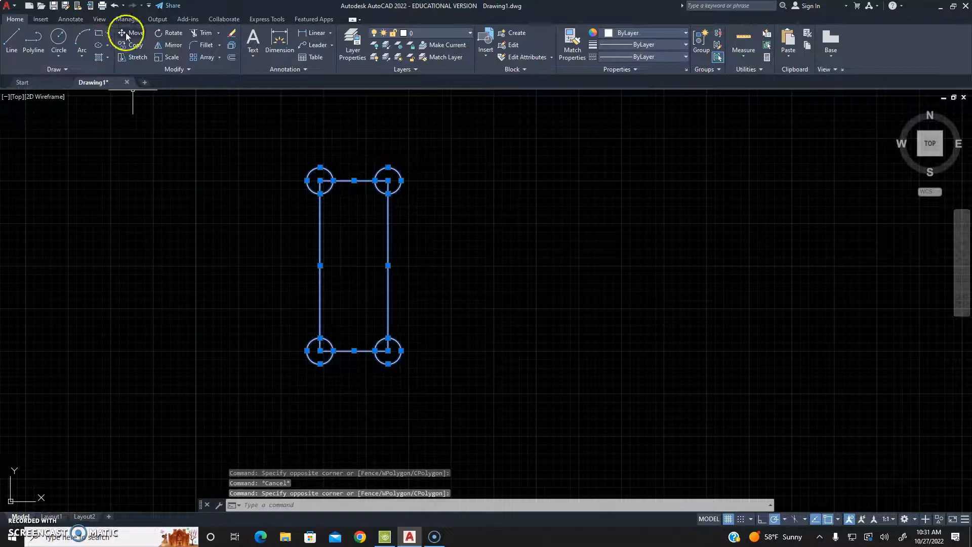
click(131, 45)
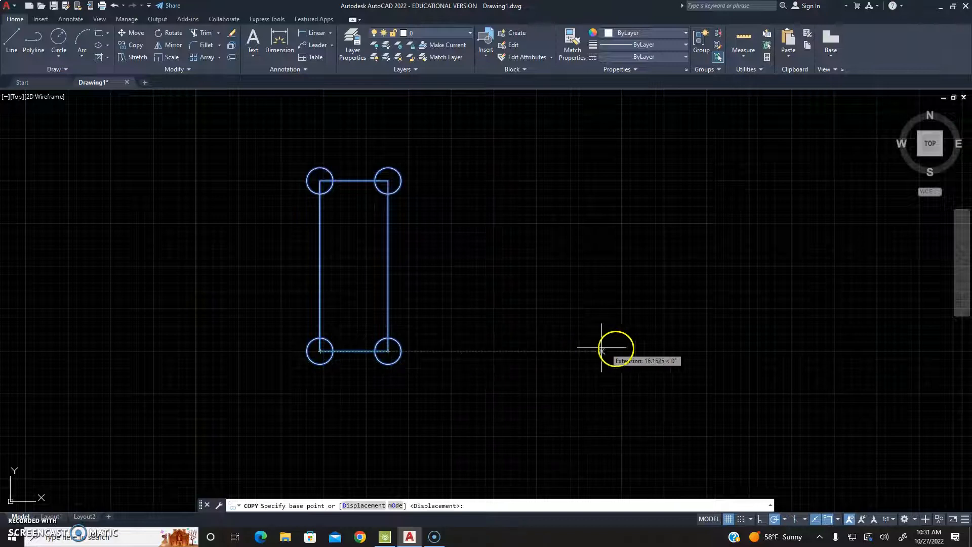
click(535, 350)
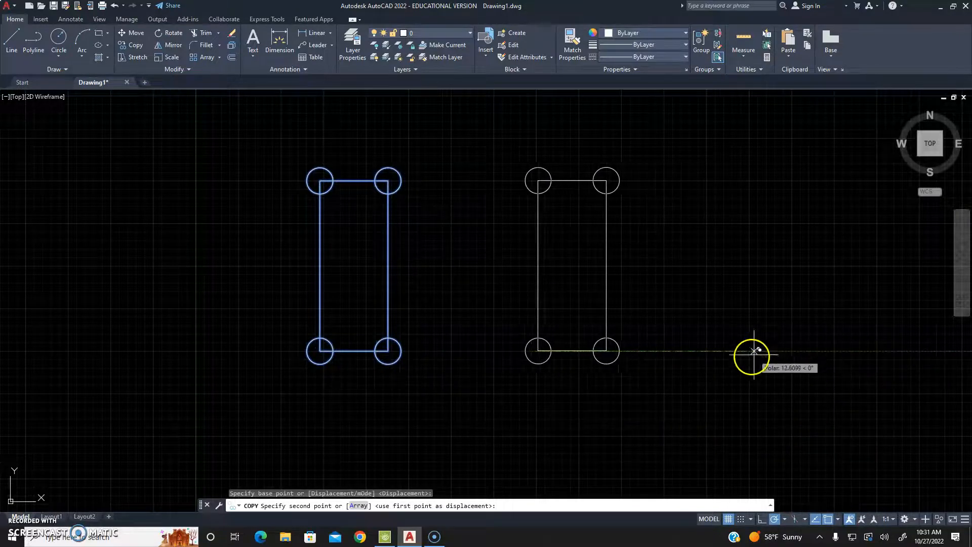
click(750, 350)
click(959, 350)
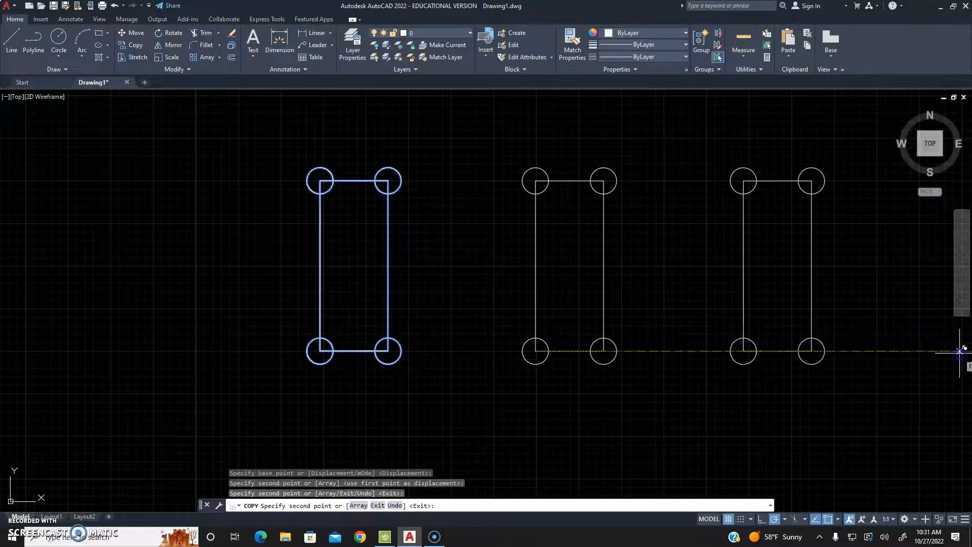
click(374, 351)
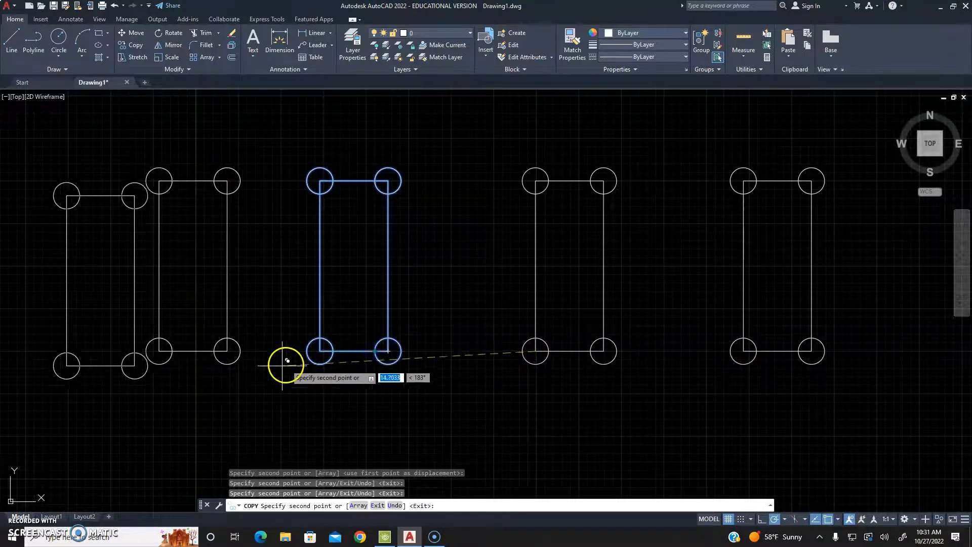
- Place one more copy at the far left of the row and three above the row, and end the Copy command
scroll(288, 369, down, 4)
click(248, 362)
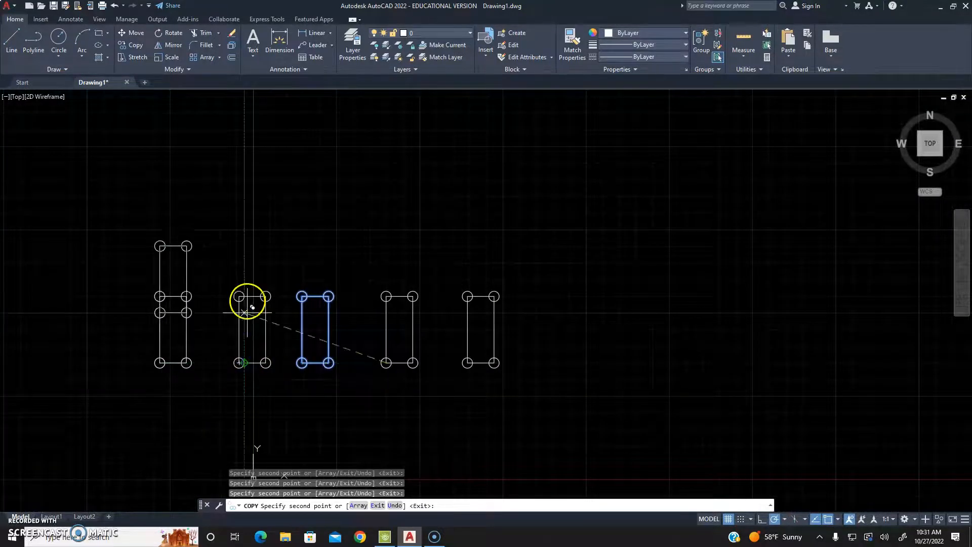
click(246, 270)
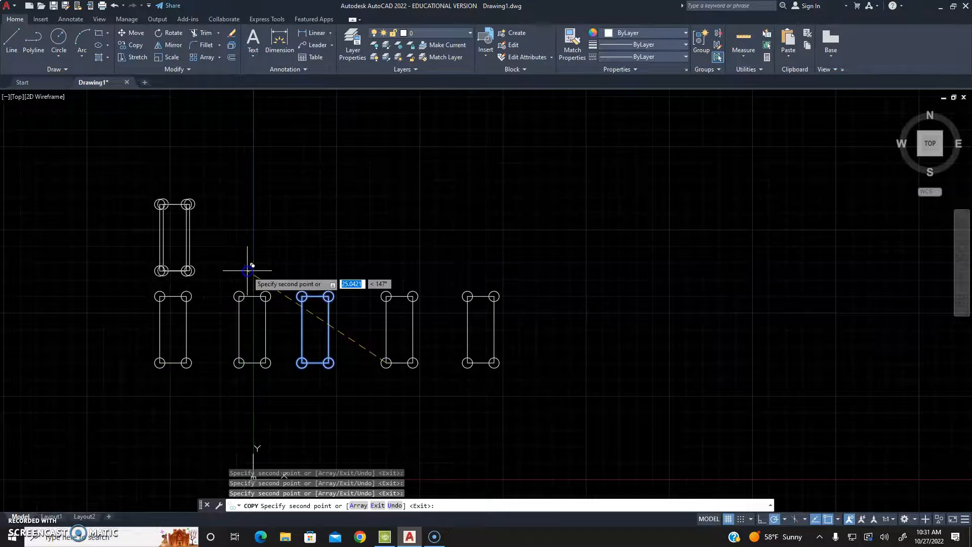
click(330, 290)
click(413, 290)
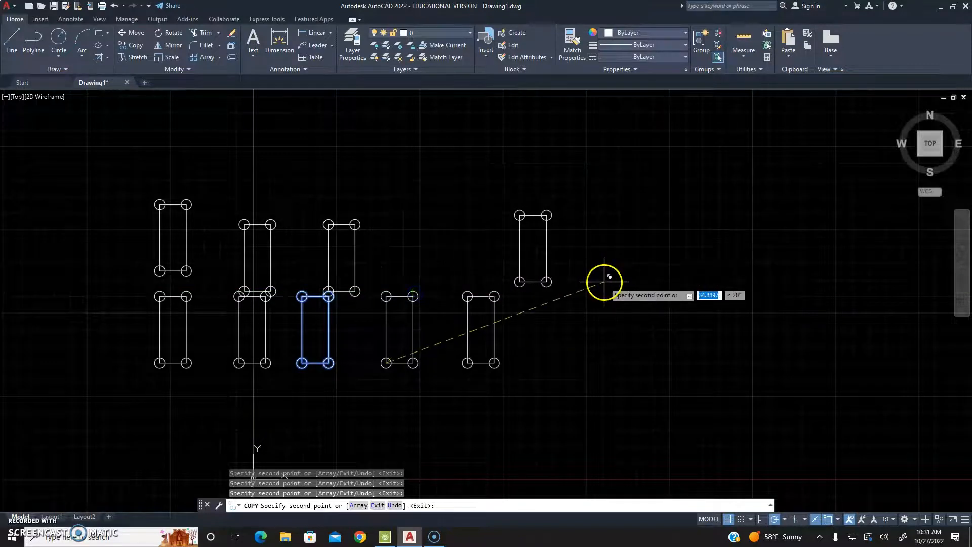
key(Escape)
- Select all the rectangles and circles in the drawing and delete them
click(573, 106)
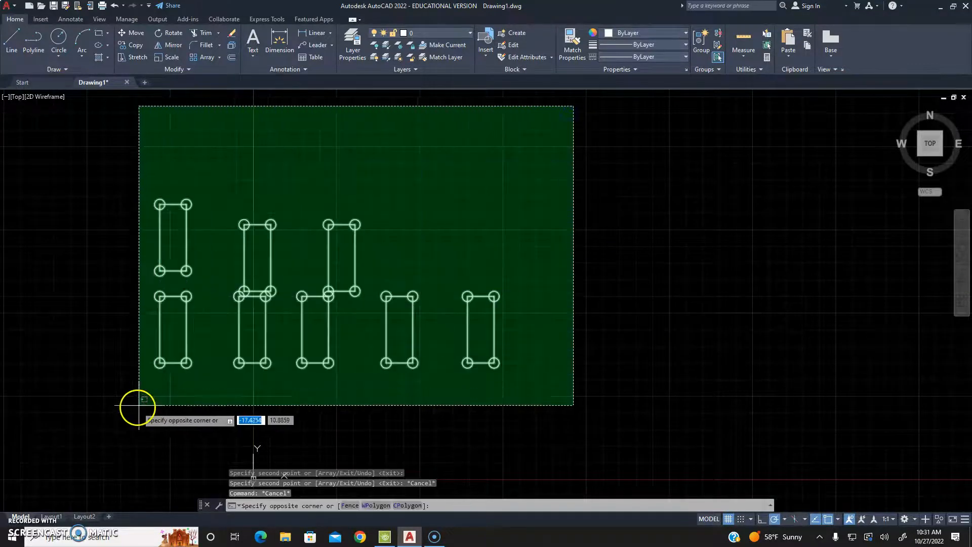
click(138, 405)
key(Delete)
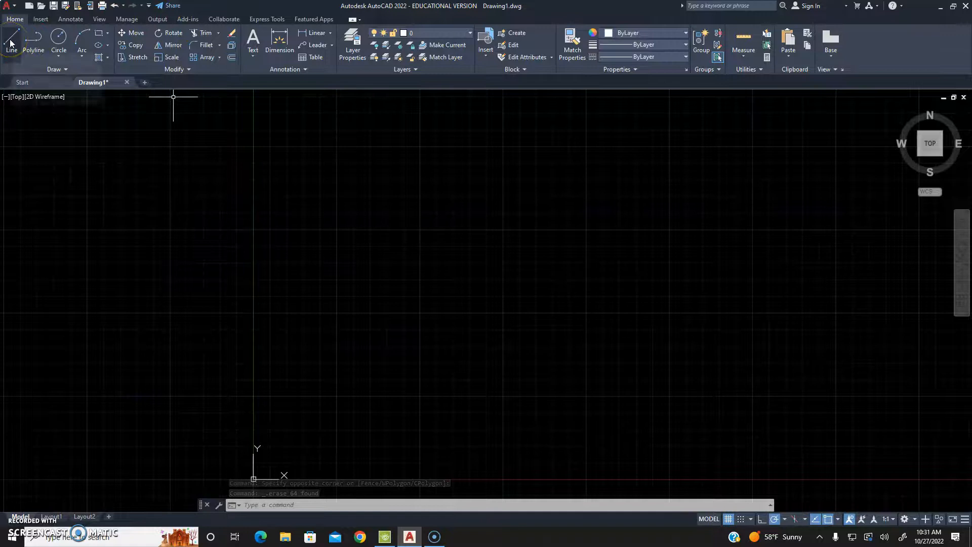
- Draw a tall rectangle and a small circle just outside its left side, near the upper corner
click(98, 32)
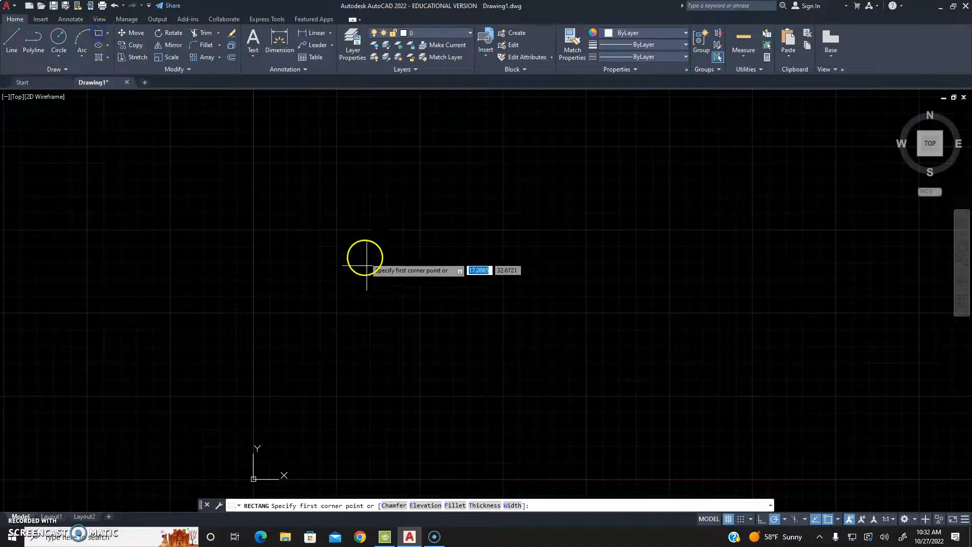
click(336, 201)
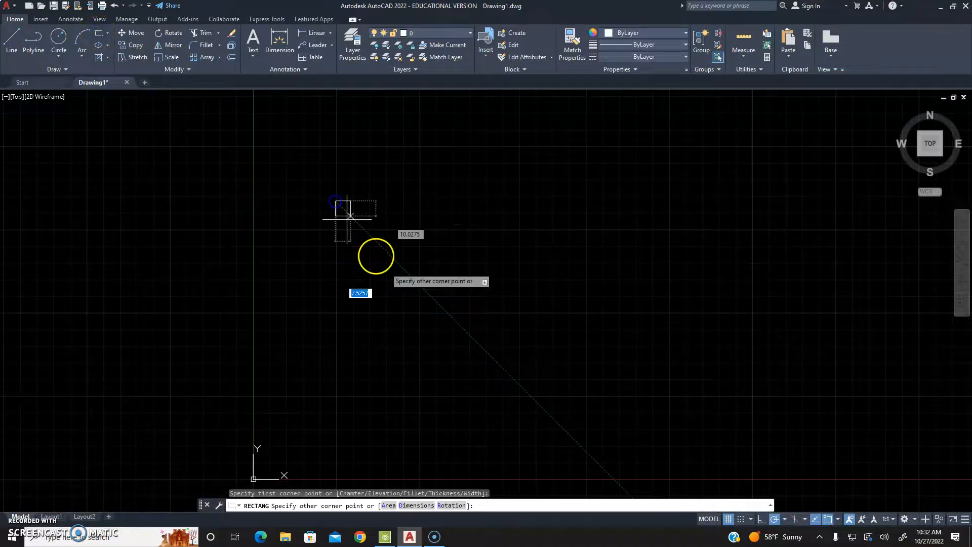
click(421, 376)
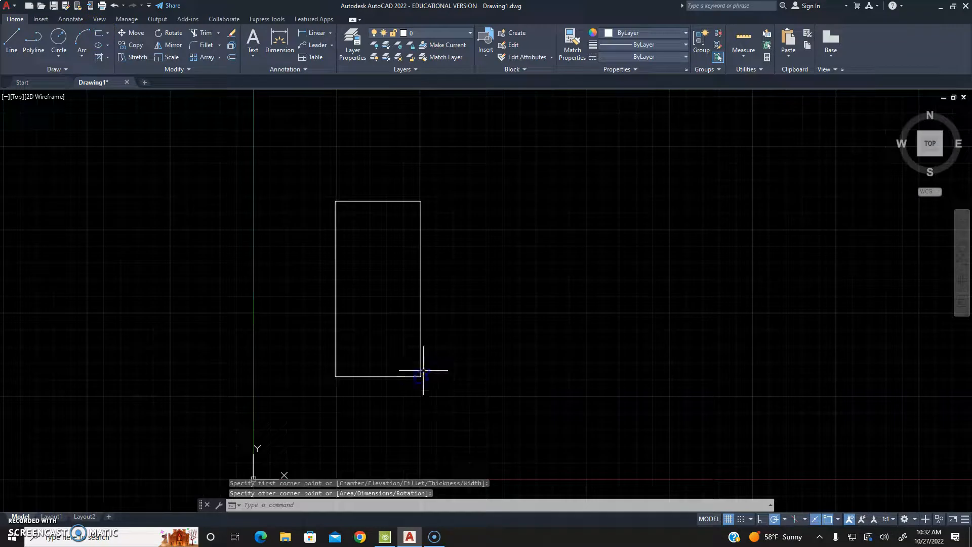
click(58, 38)
click(307, 220)
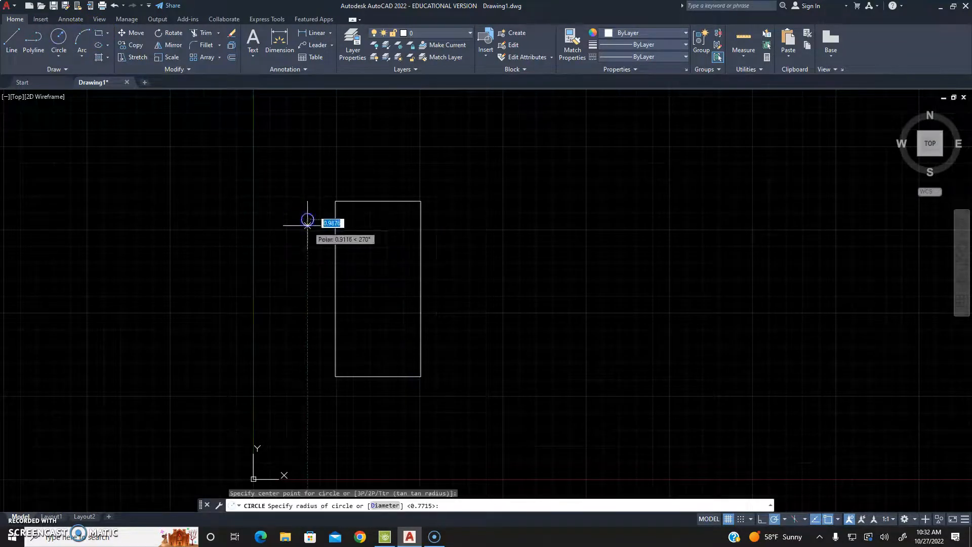
click(314, 229)
- Copy the circle from its centre four times straight down along the rectangle's left side and end the Copy command
click(130, 54)
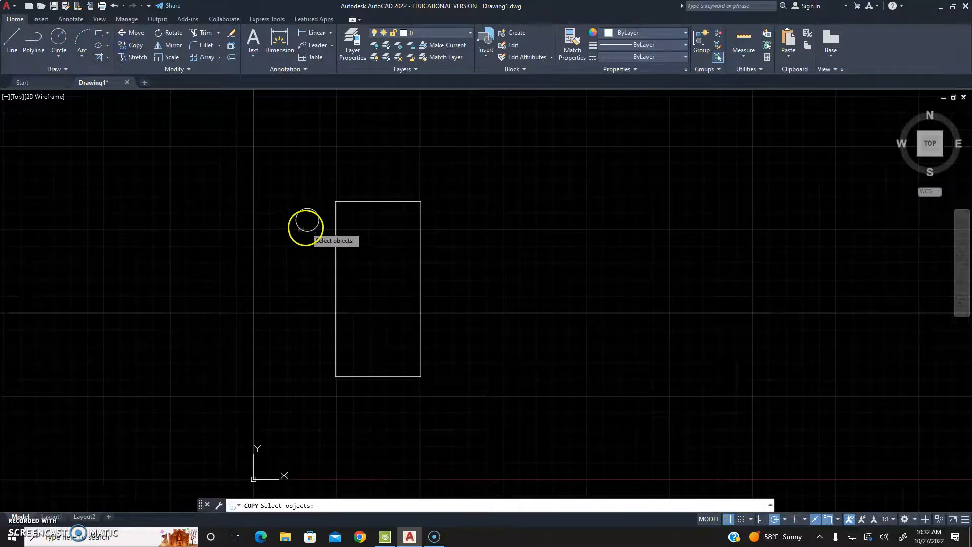
key(Return)
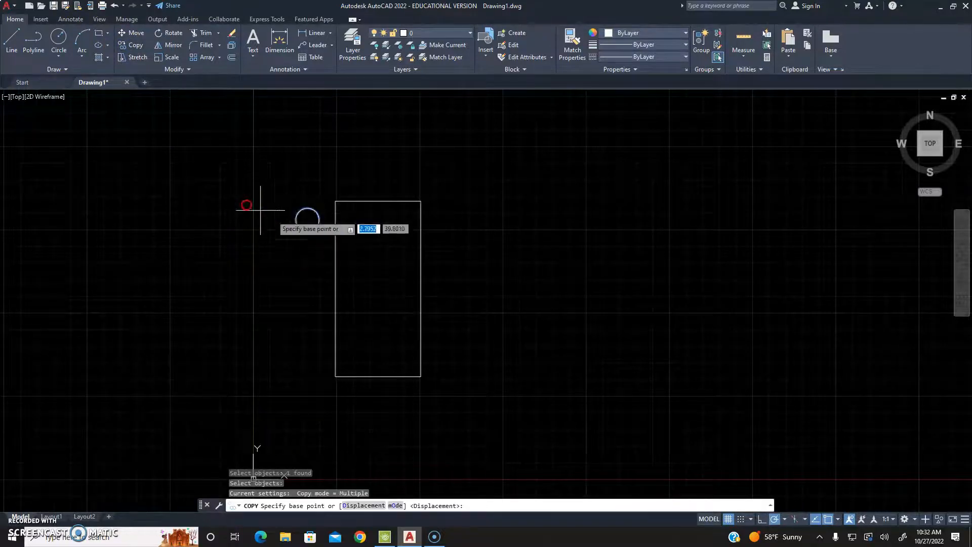
click(308, 219)
click(307, 262)
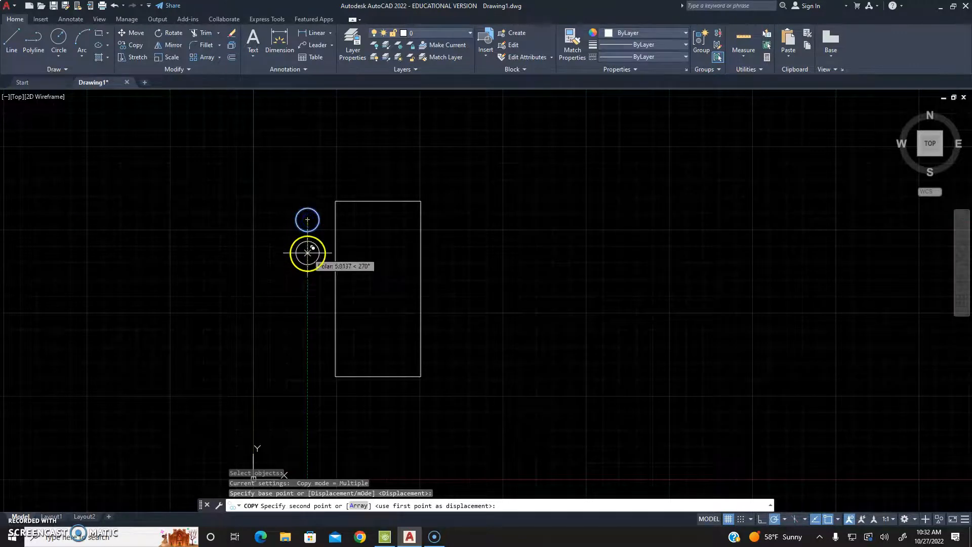
click(307, 279)
click(307, 314)
click(307, 348)
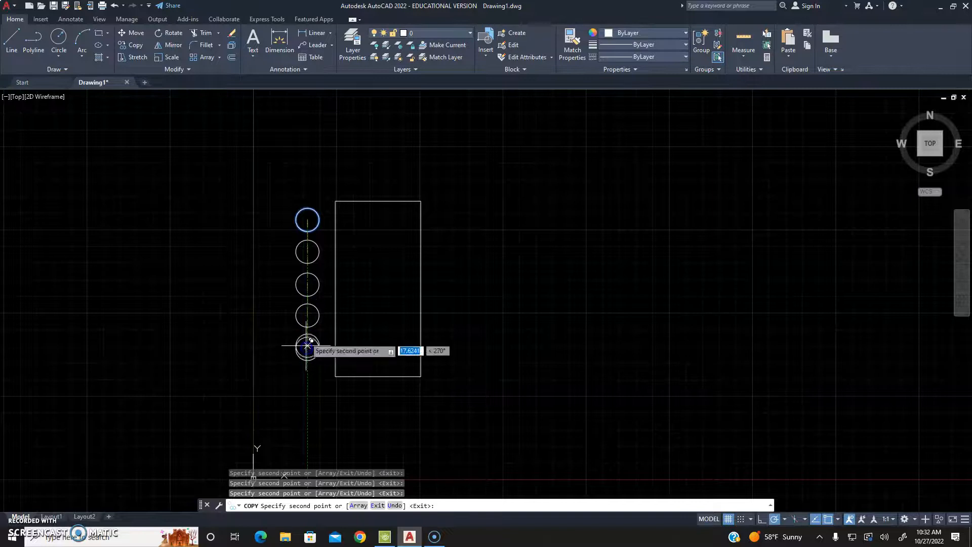
key(Escape)
- Copy the column of five circles horizontally from the top circle's centre to the rectangle's right side and end the command
click(326, 202)
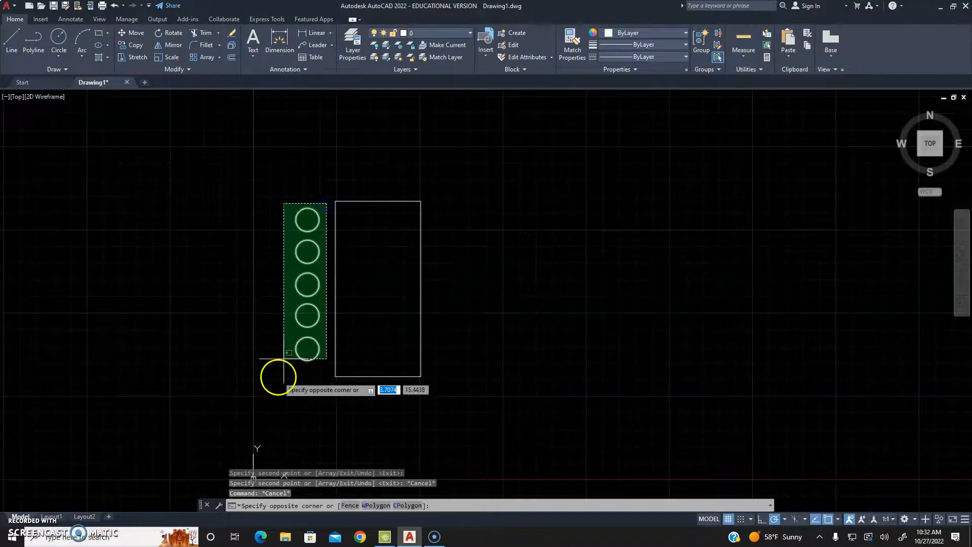
click(275, 382)
click(136, 45)
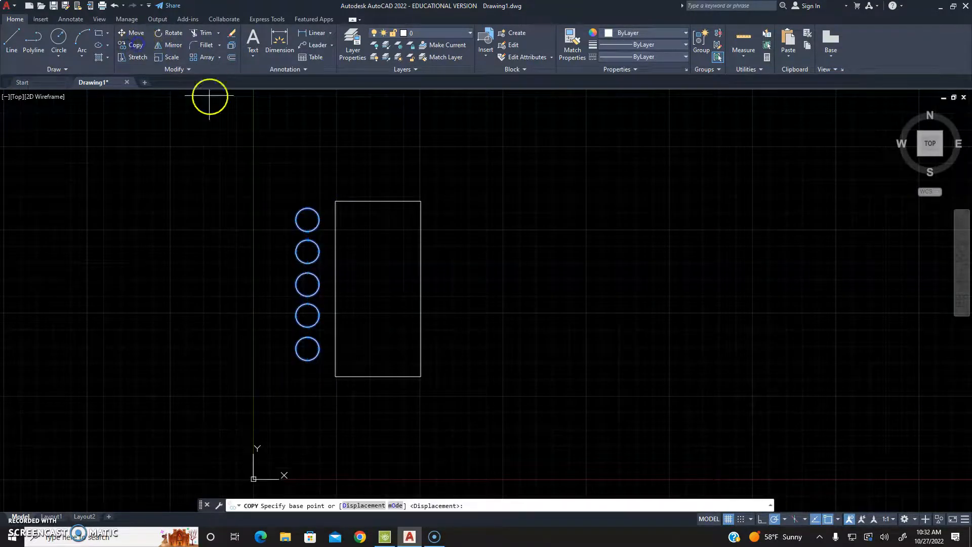
click(308, 219)
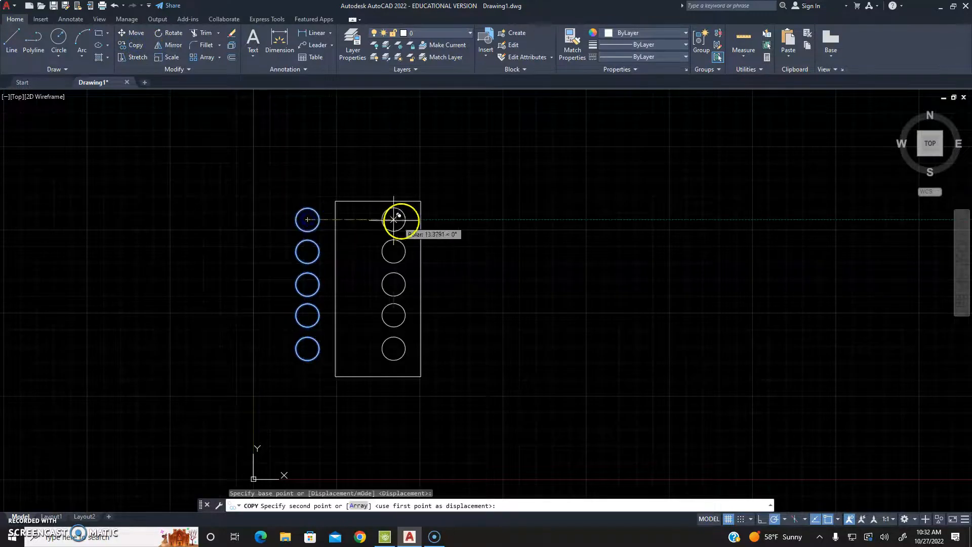
click(442, 220)
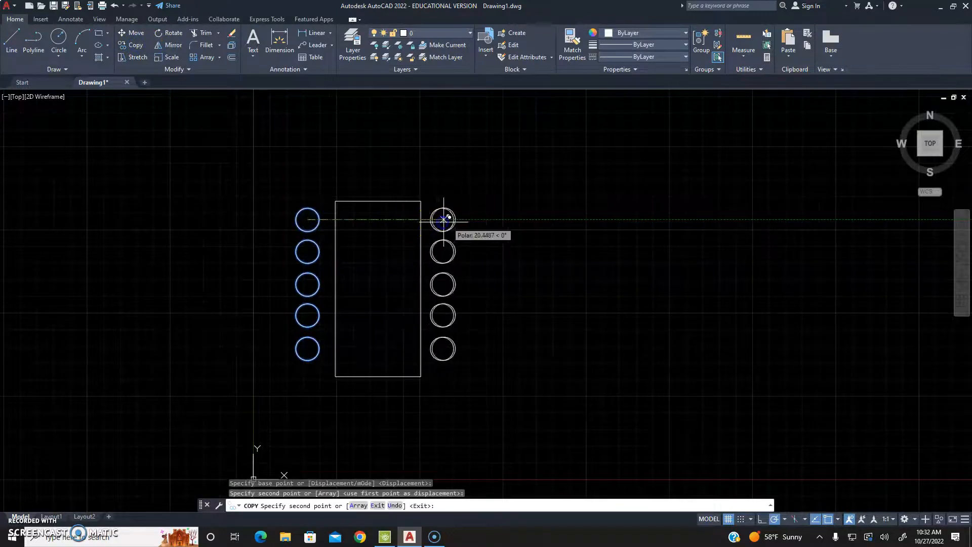
key(Escape)
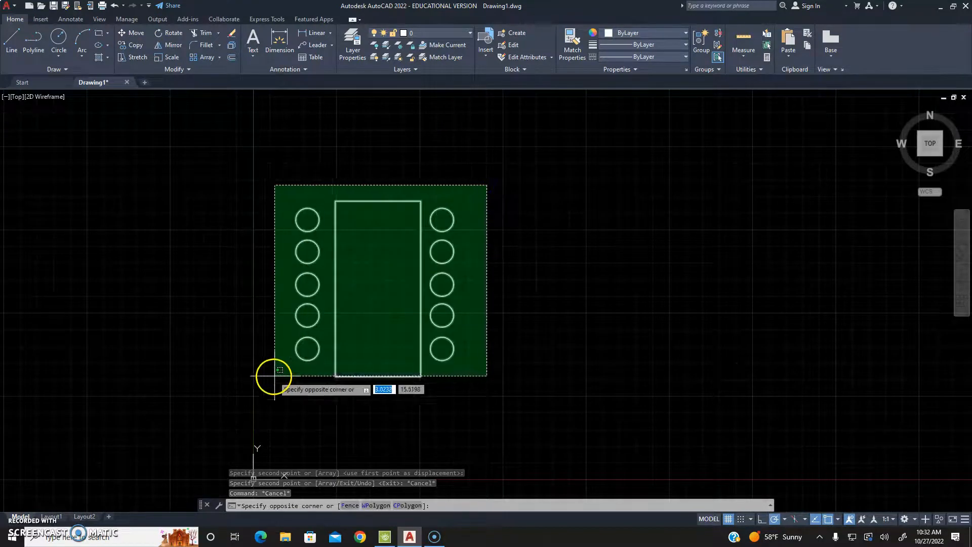
- Copy the rectangle with its ten circles from its top-left corner, placing two copies in line to its right, and end the command
click(263, 399)
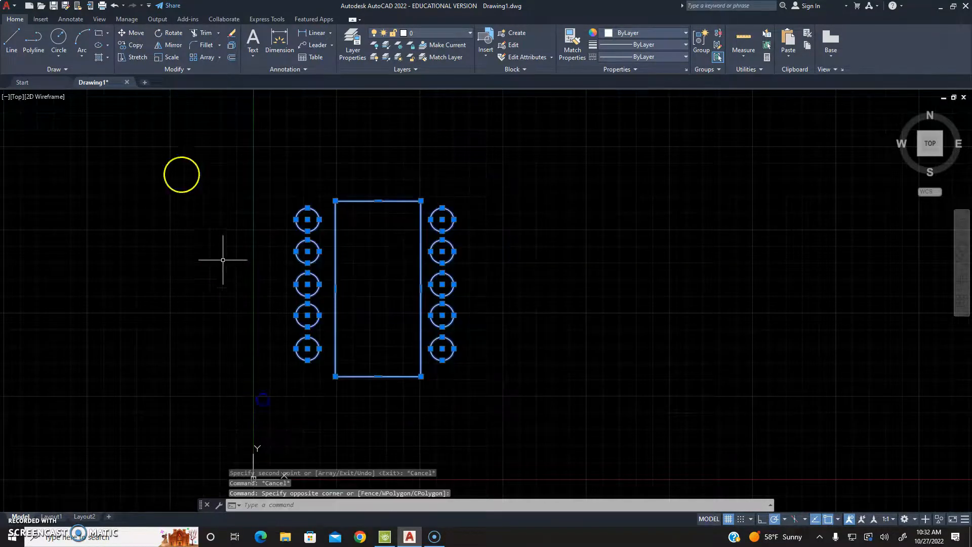
click(126, 44)
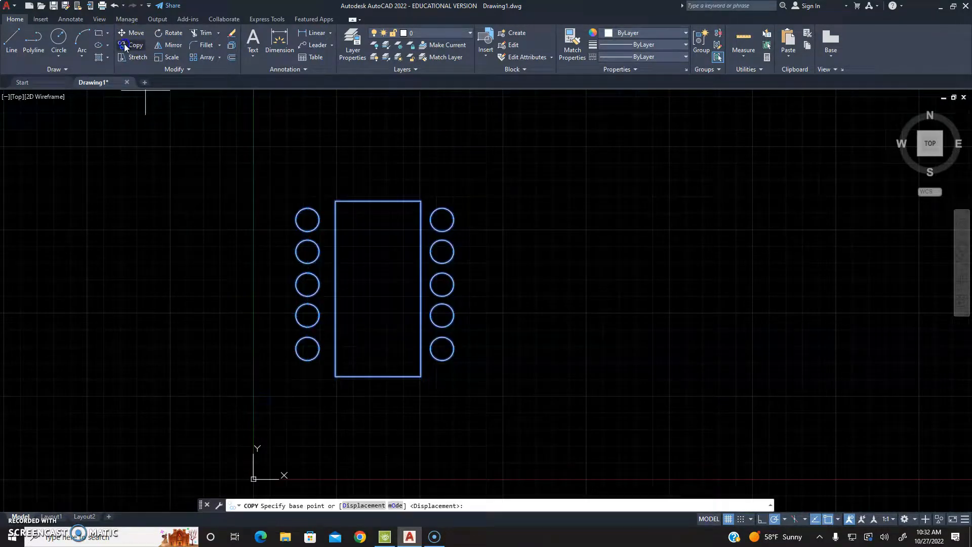
click(335, 201)
click(553, 201)
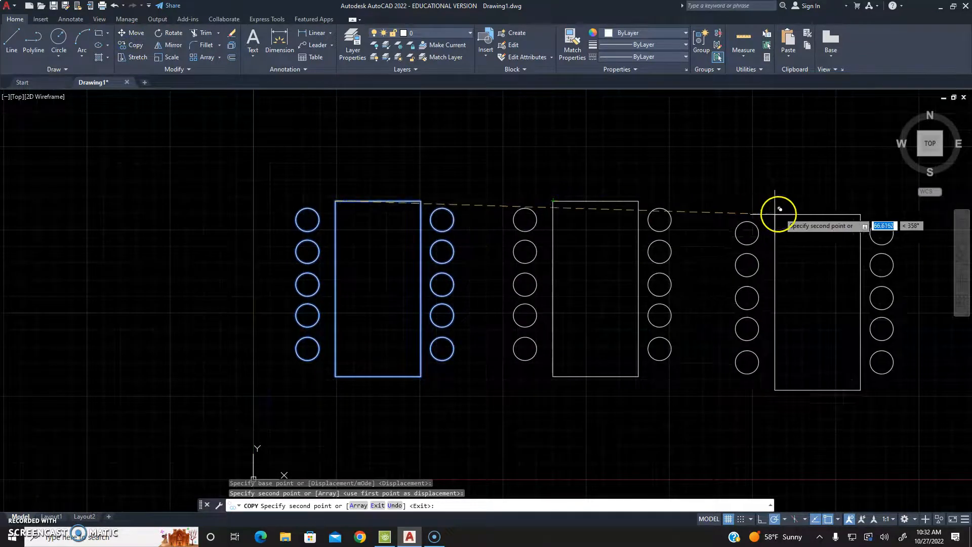
click(776, 201)
key(Escape)
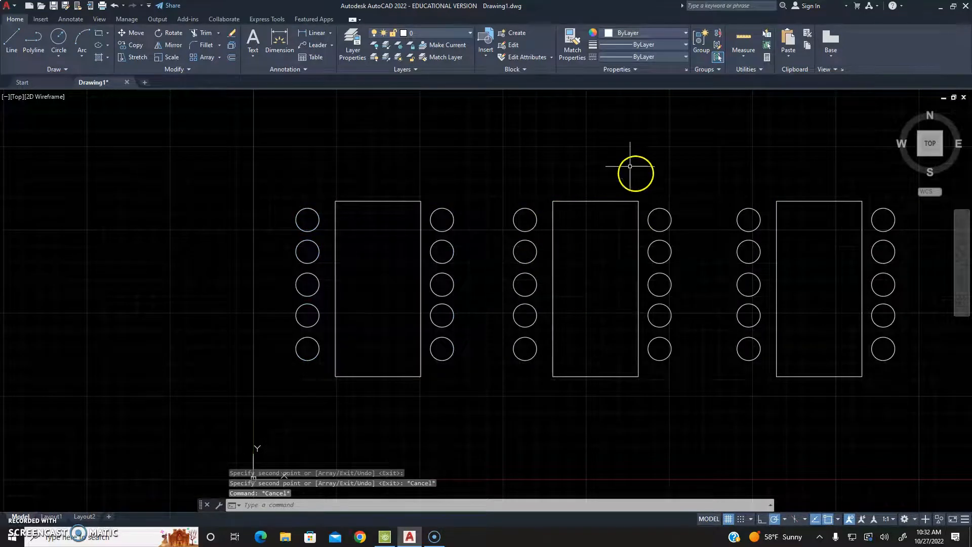
scroll(494, 213, down, 2)
middle_drag(543, 246, 530, 241)
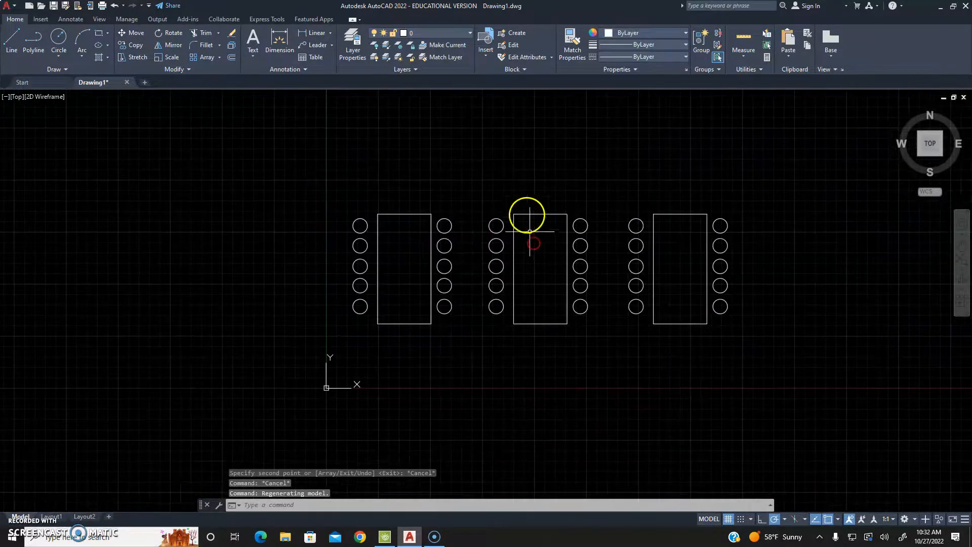
click(596, 196)
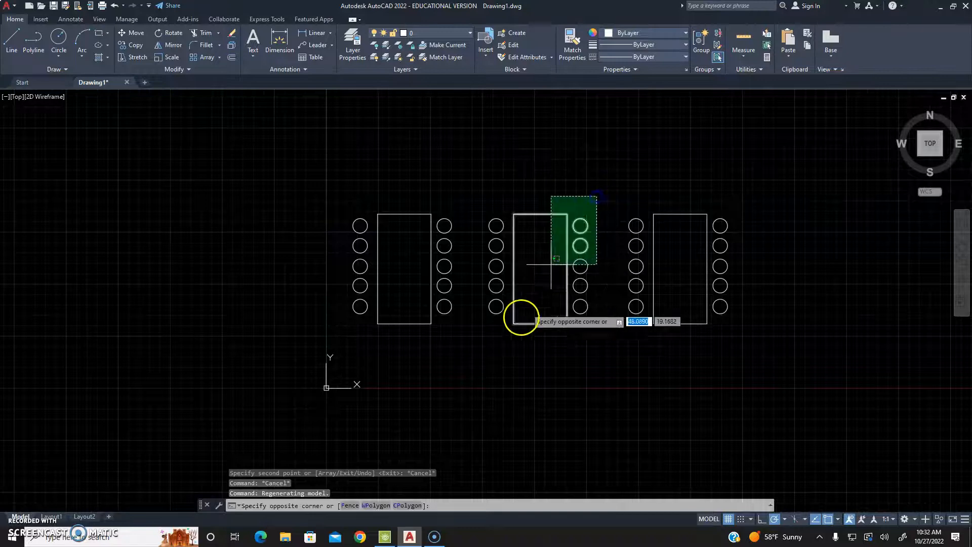
click(481, 354)
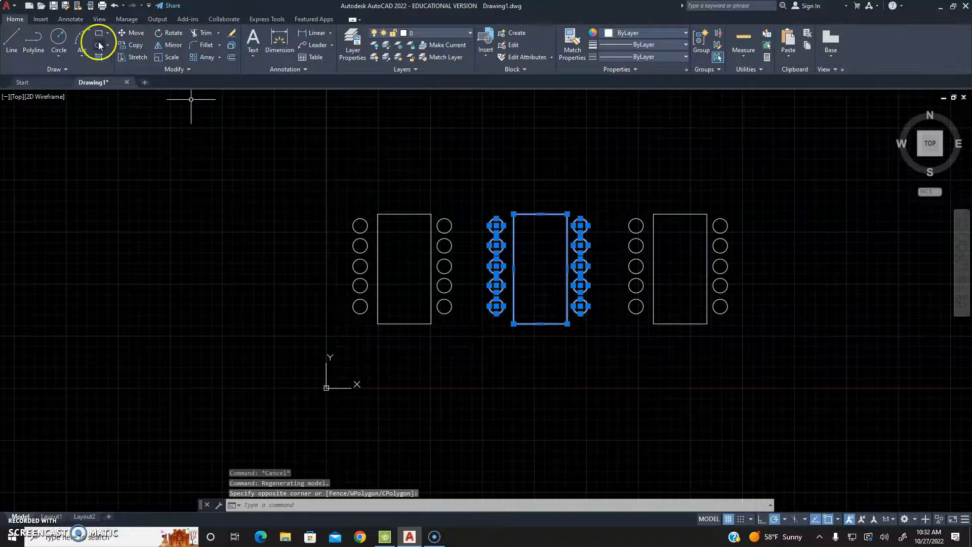
click(124, 37)
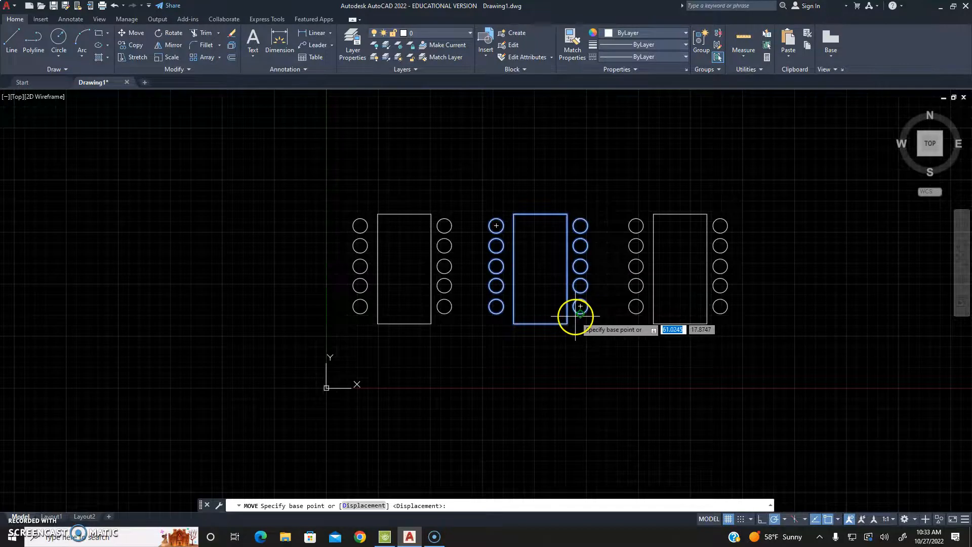
click(539, 269)
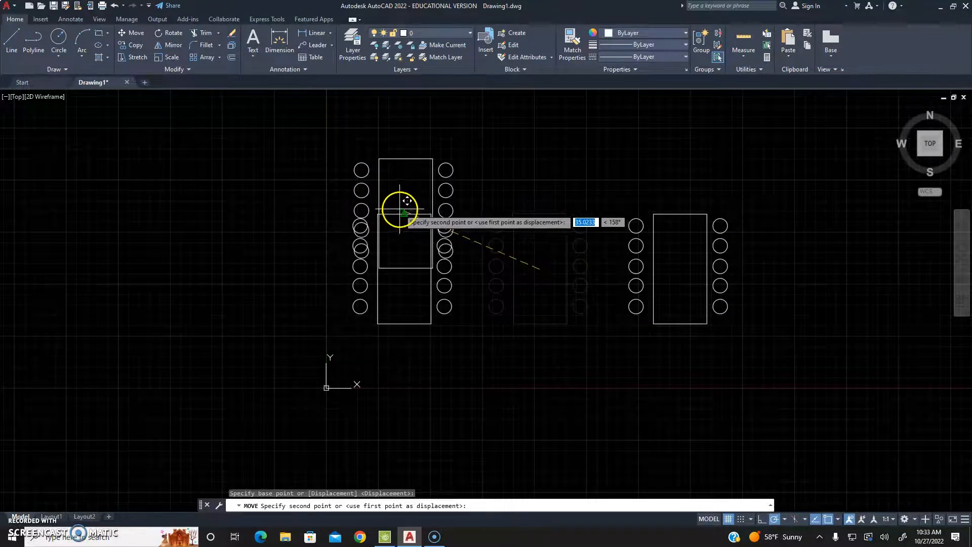
key(Escape)
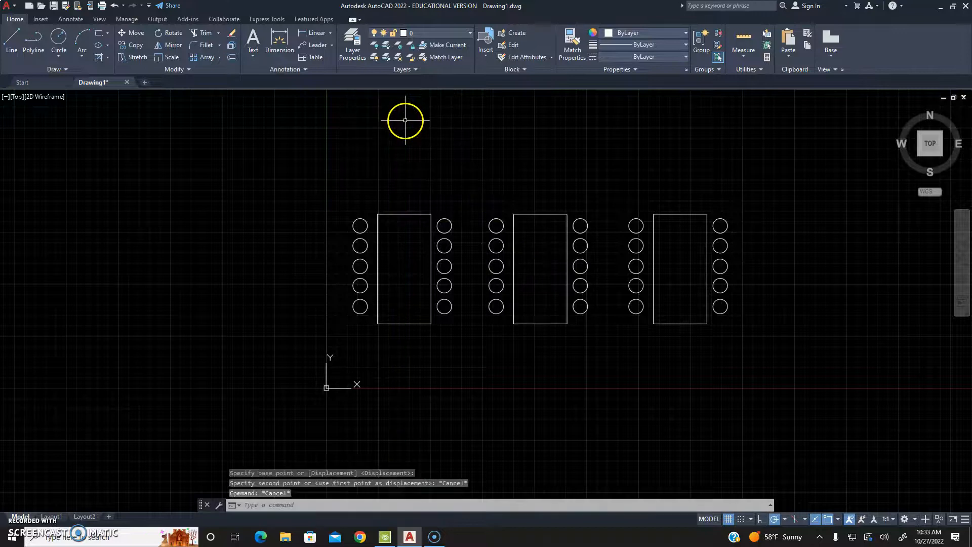
- Move the middle rectangle and its ten circles from the rectangle's centre to directly above the left set, aligned with its midpoint
click(600, 198)
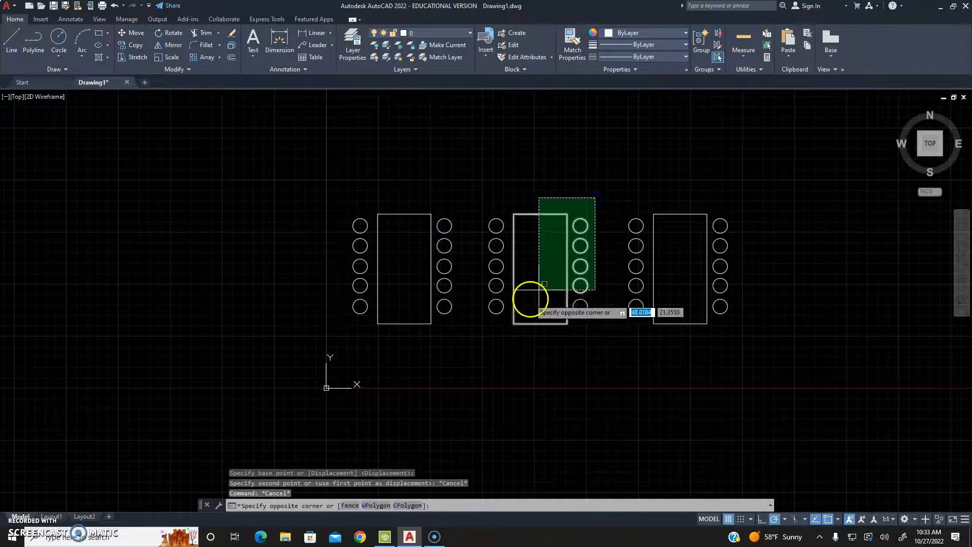
click(481, 333)
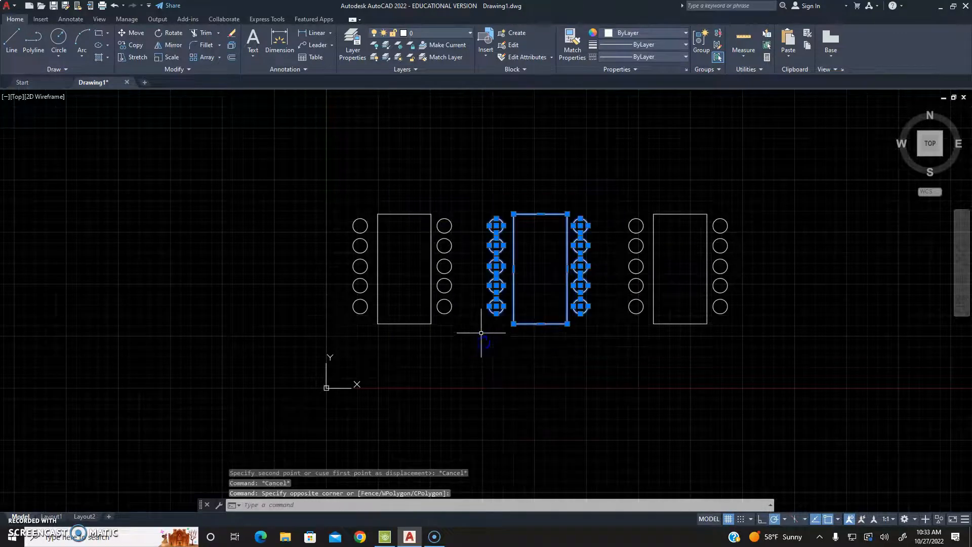
click(140, 33)
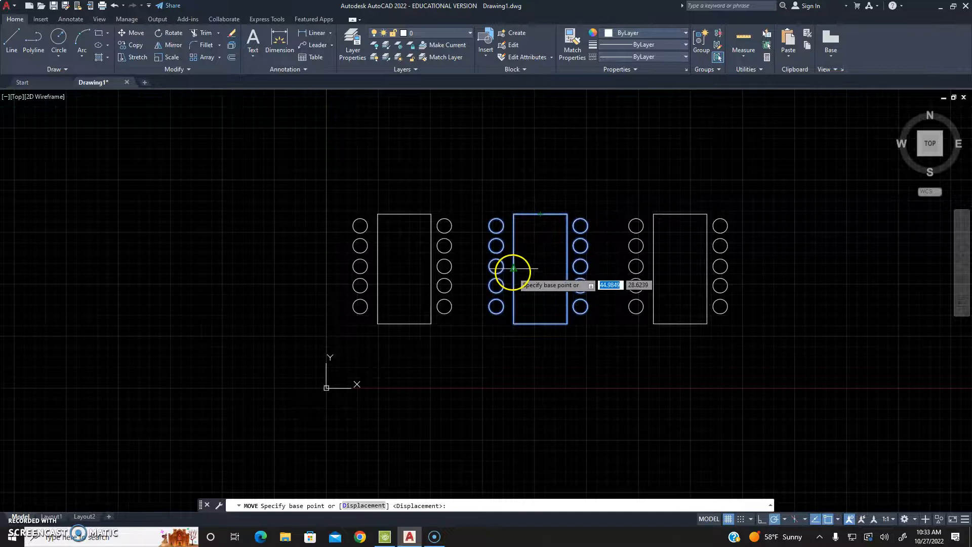
click(540, 269)
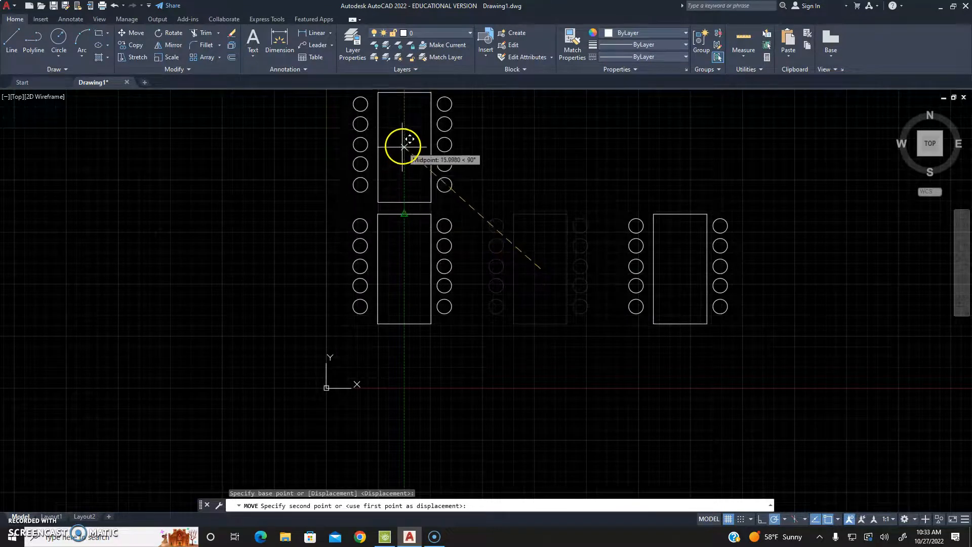
click(404, 140)
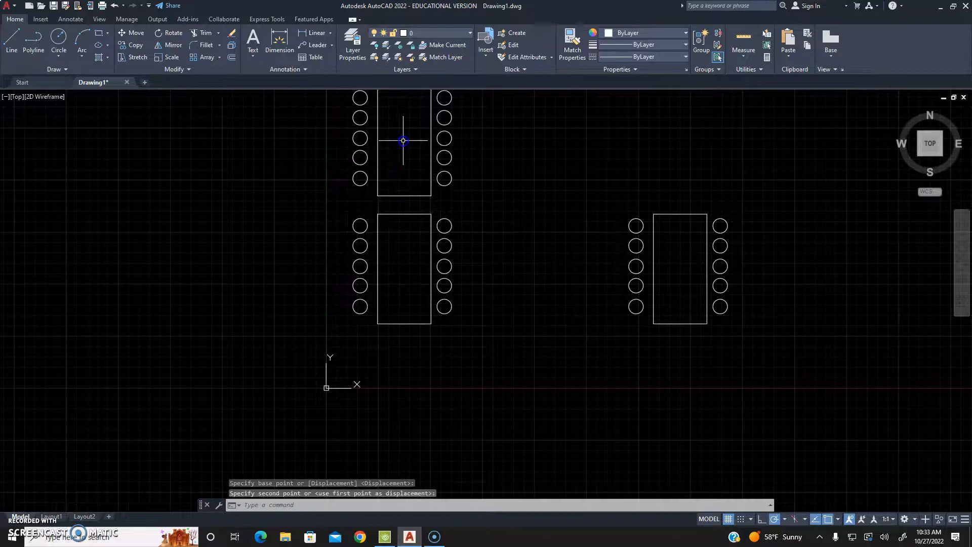
- Move the lower-left rectangle and its ten circles about 15.6 units straight left, using the rectangle's centre as base point
middle_drag(558, 182, 552, 218)
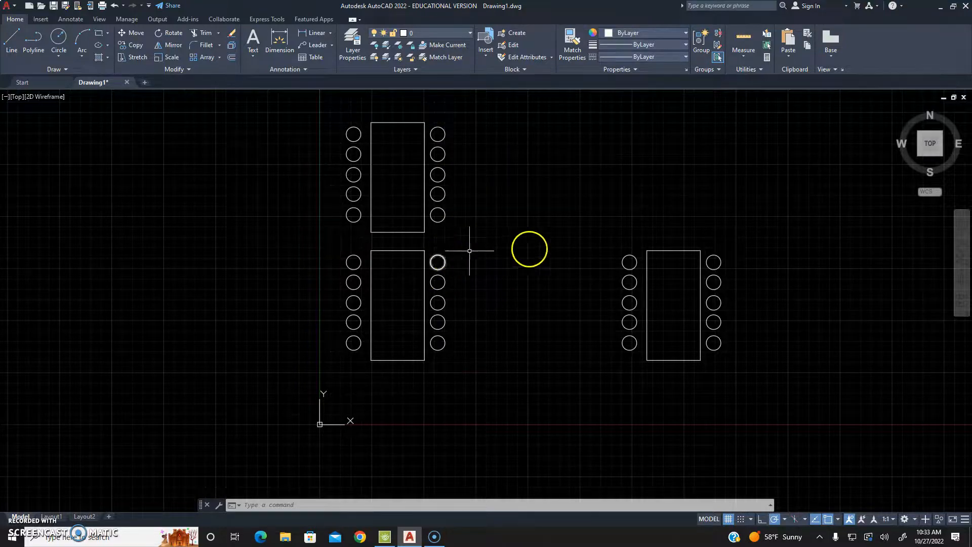
click(444, 247)
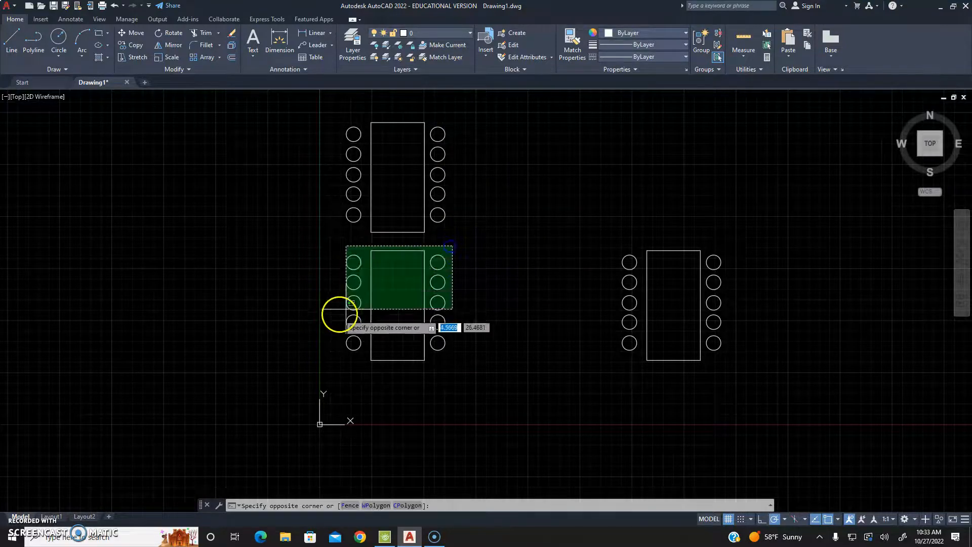
click(318, 397)
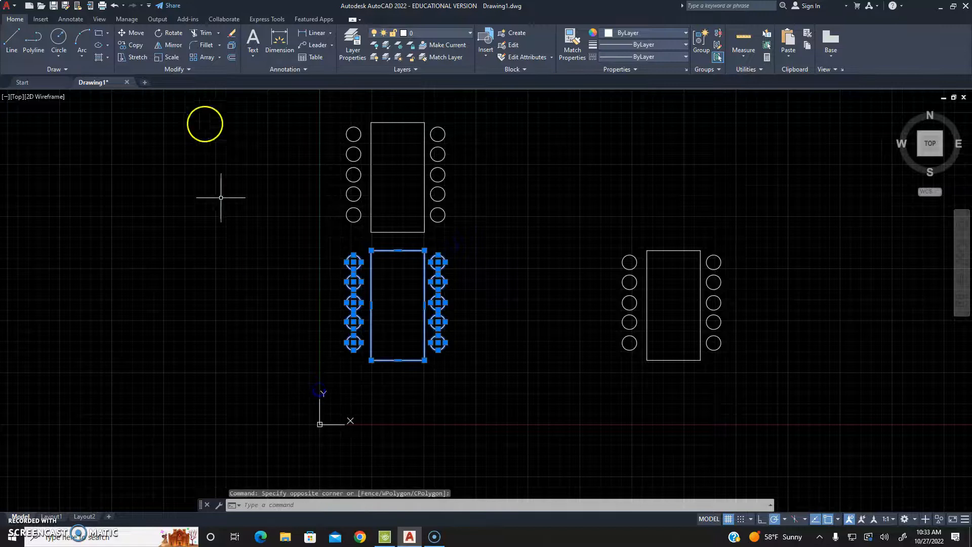
click(135, 33)
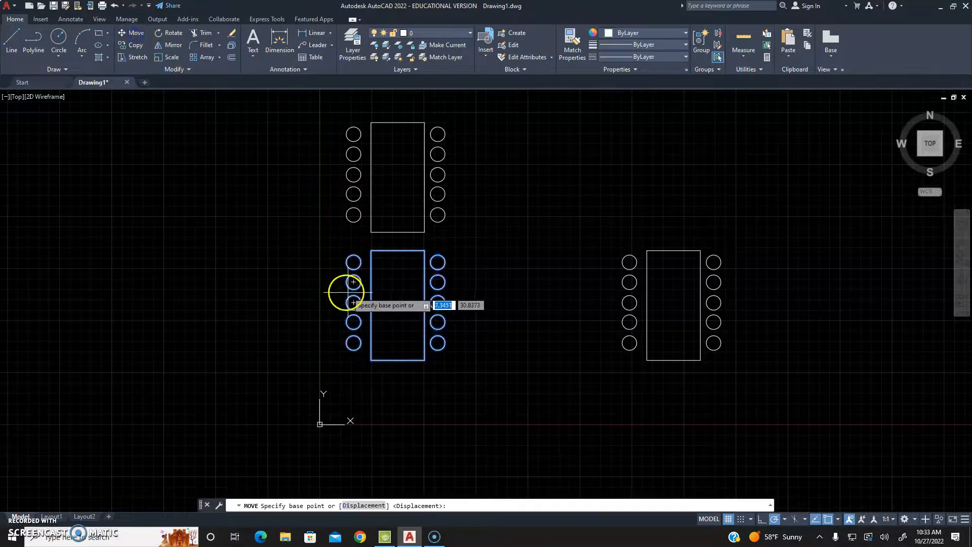
click(396, 302)
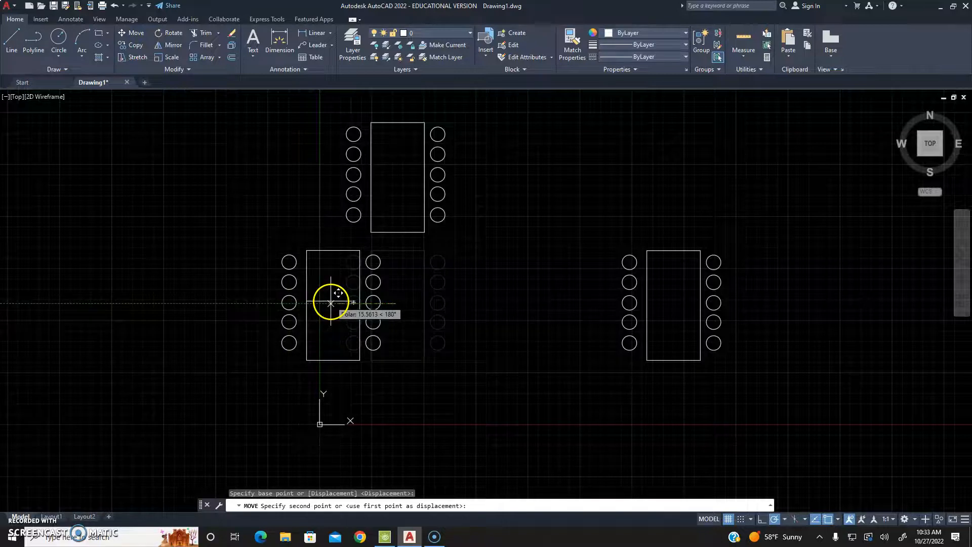
click(331, 303)
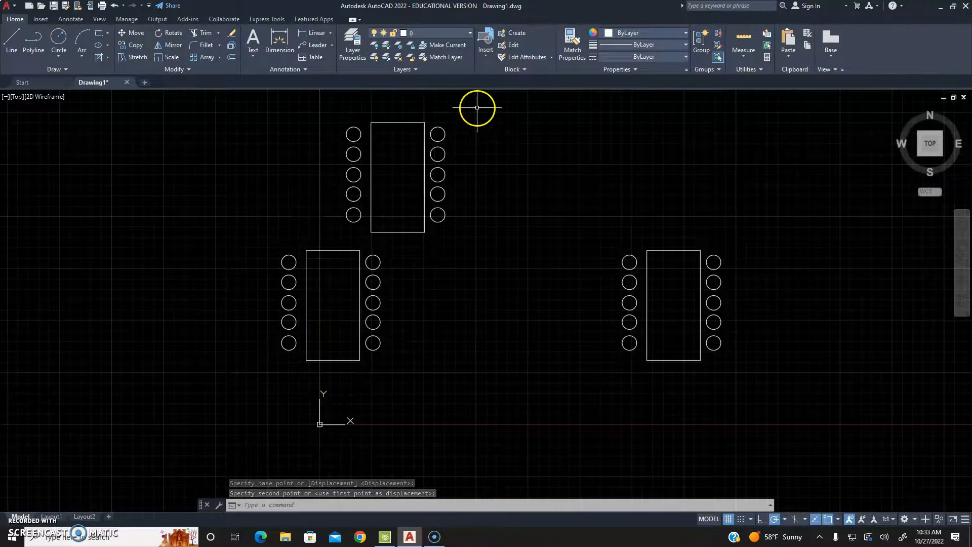
click(165, 32)
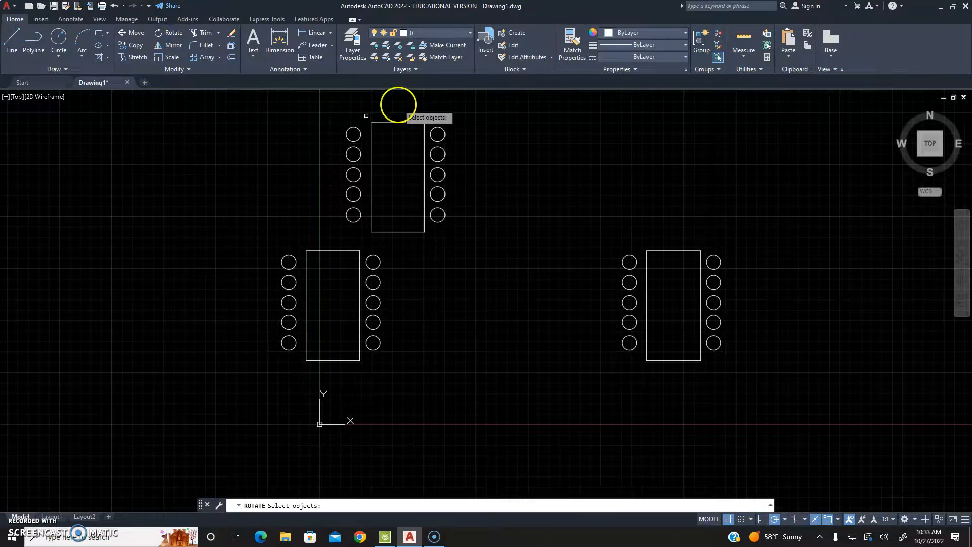
click(464, 111)
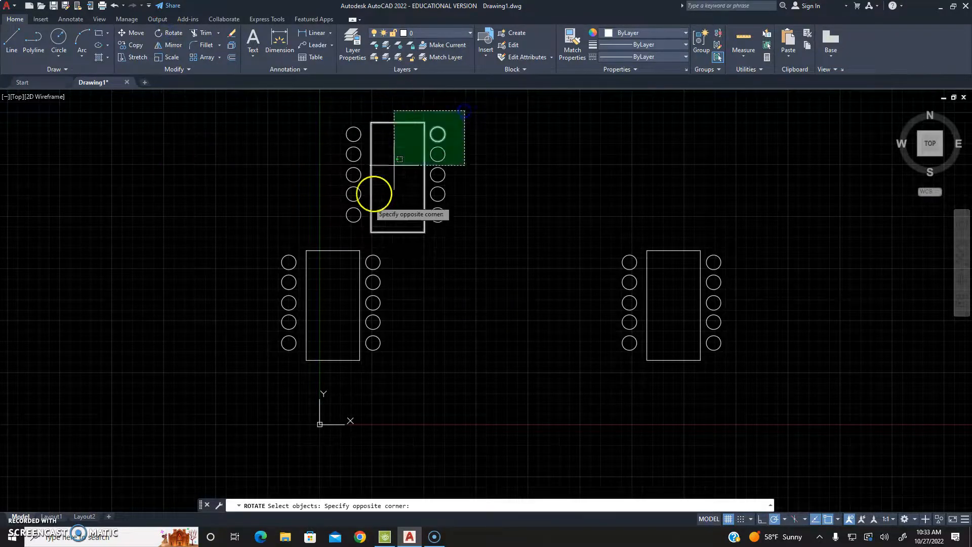
click(332, 241)
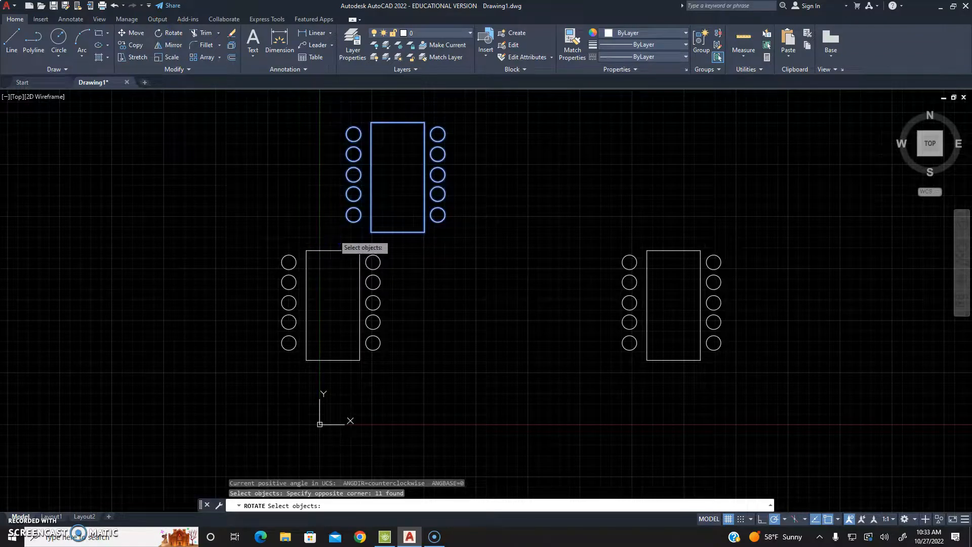
key(Return)
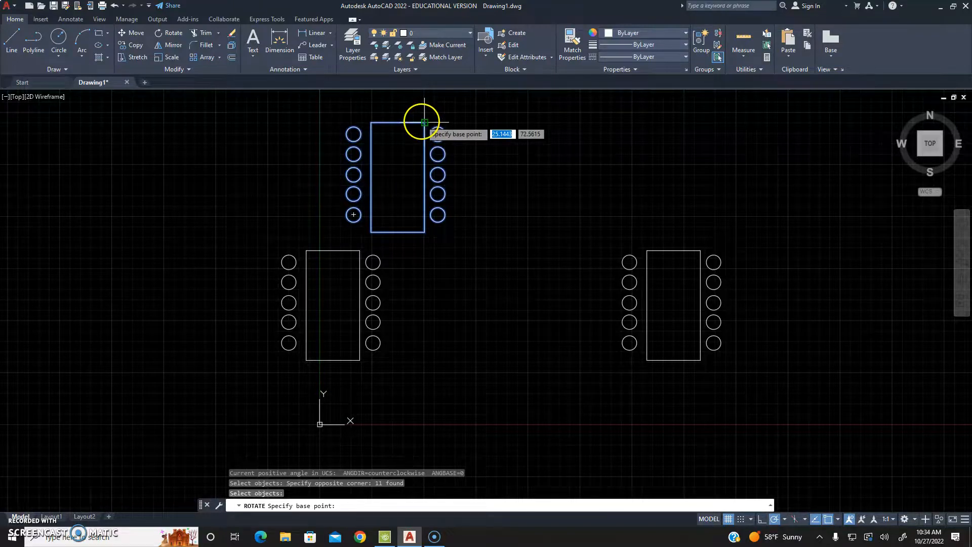
click(620, 425)
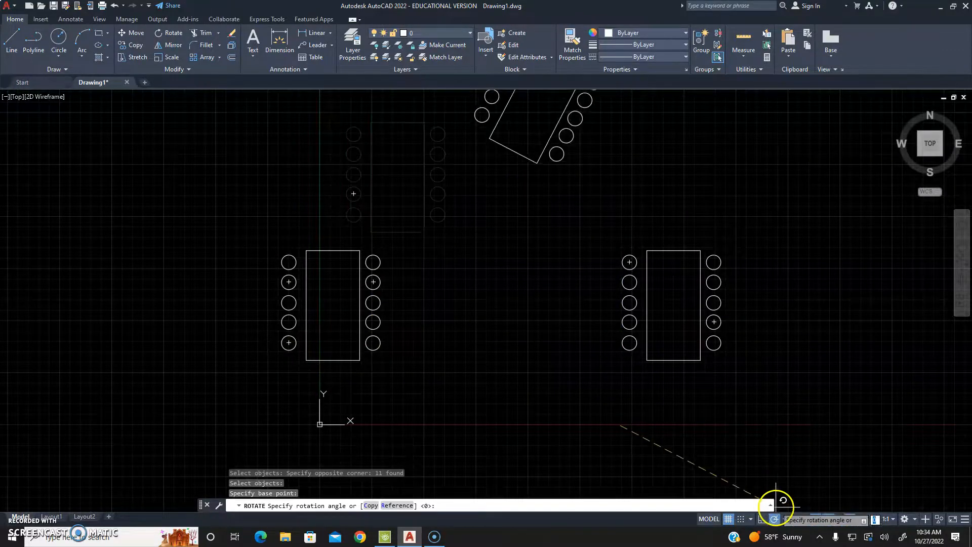
key(Escape)
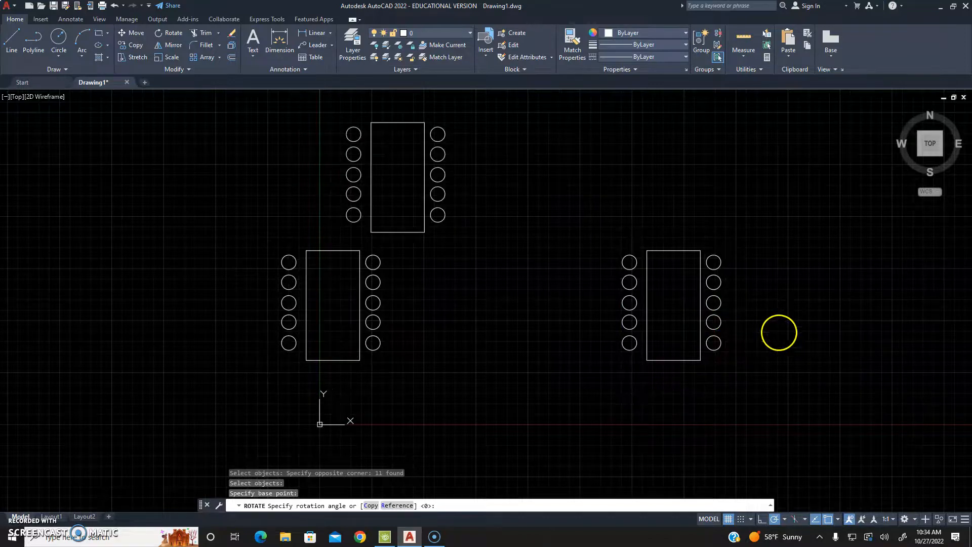
key(Escape)
key(Escape)
key(Escape)
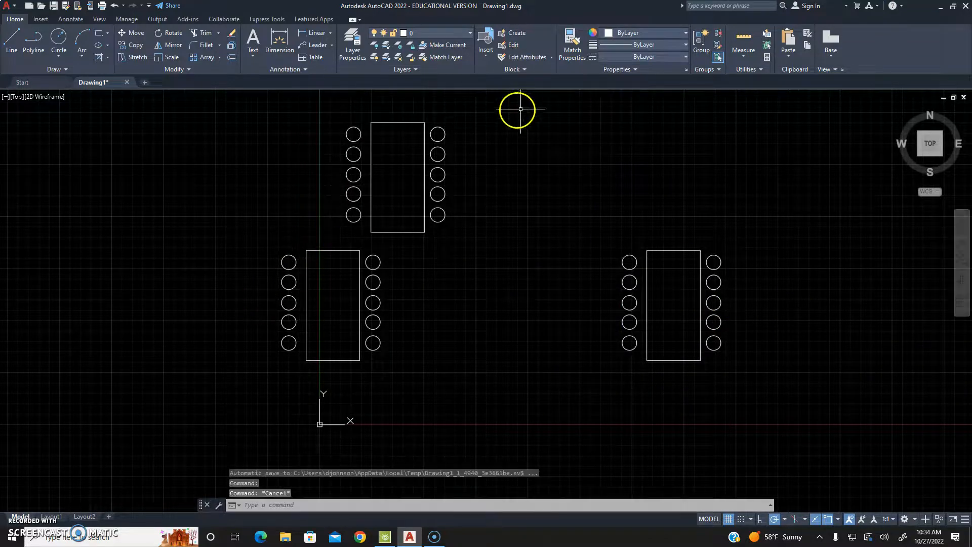
- Rotate the upper rectangle and its ten circles a quarter turn about a point near the rectangle's centre so its long sides lie horizontal
click(465, 107)
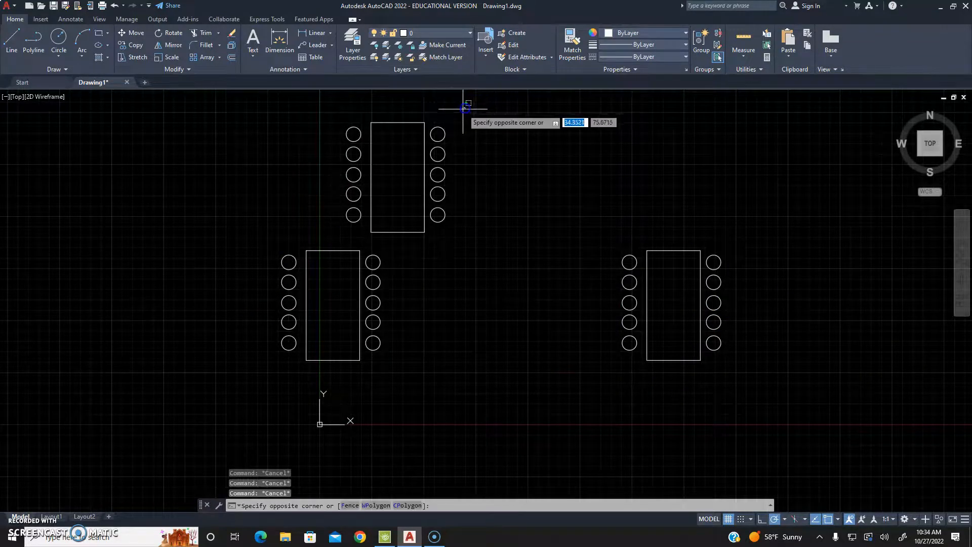
click(327, 241)
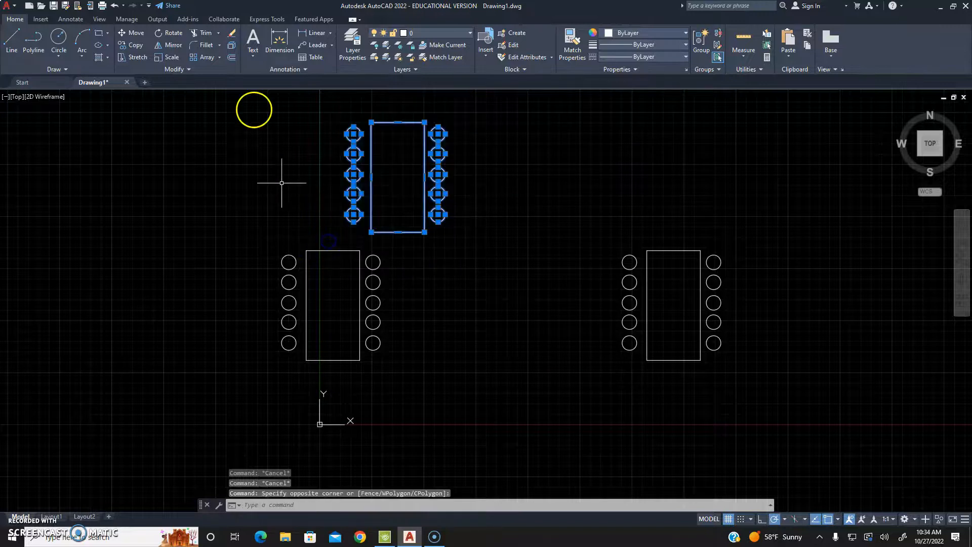
click(163, 34)
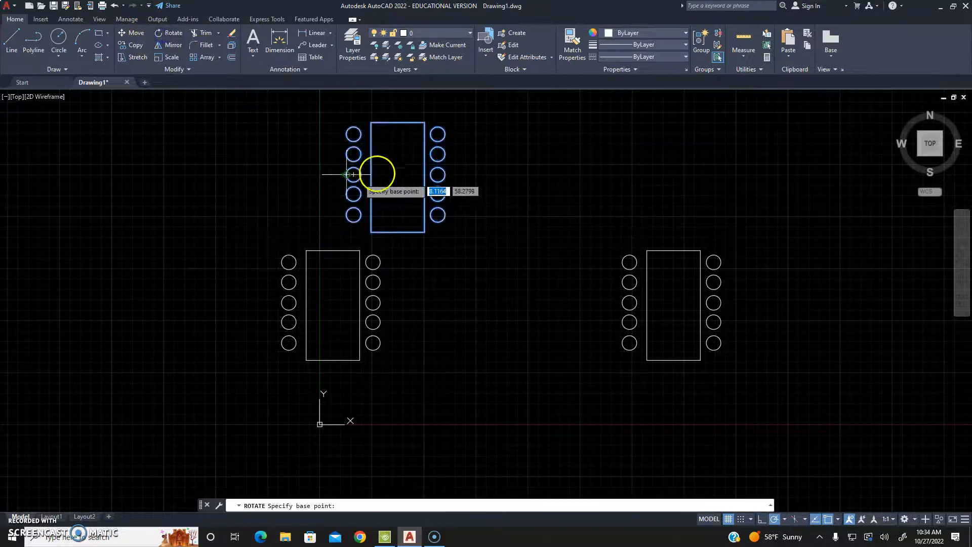
click(400, 171)
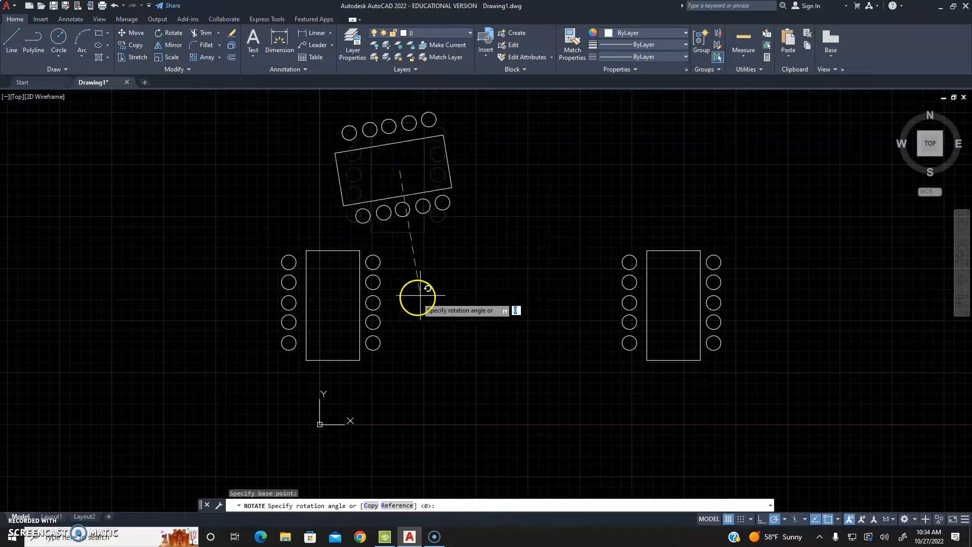
click(400, 298)
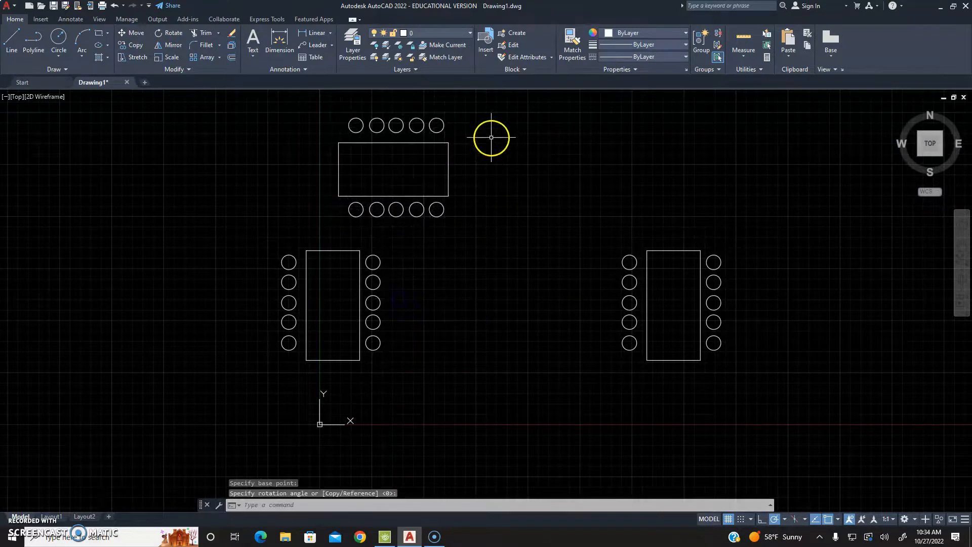
key(Escape)
key(Escape)
- Move the rotated rectangle and its circles from near the rectangle's centre to midway between the two upright sets, level with their midpoints
click(482, 102)
click(331, 229)
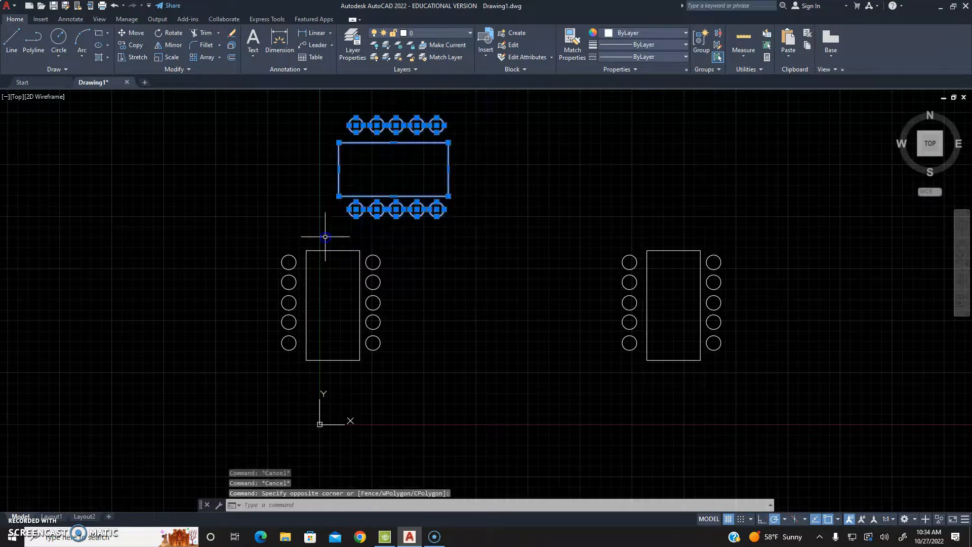
click(132, 32)
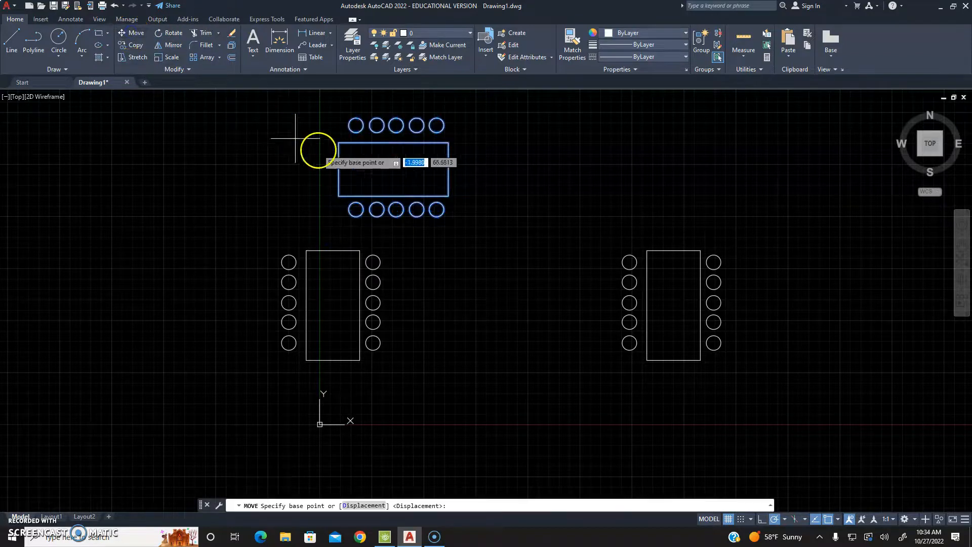
click(390, 167)
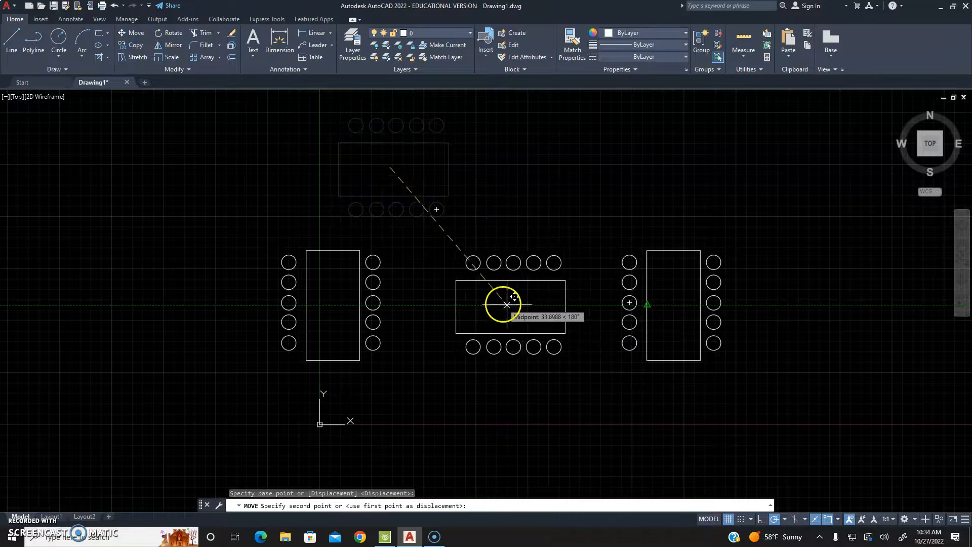
click(502, 304)
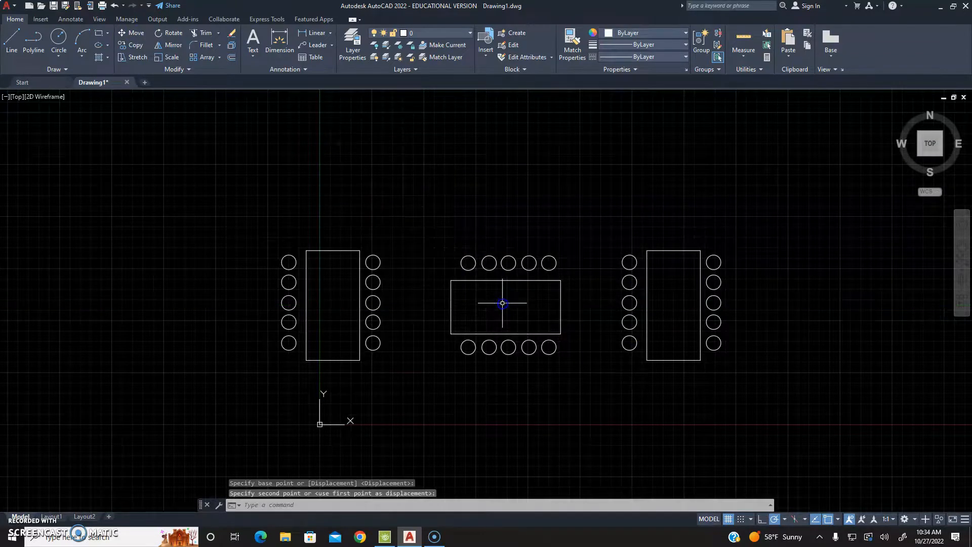
key(Escape)
key(Escape)
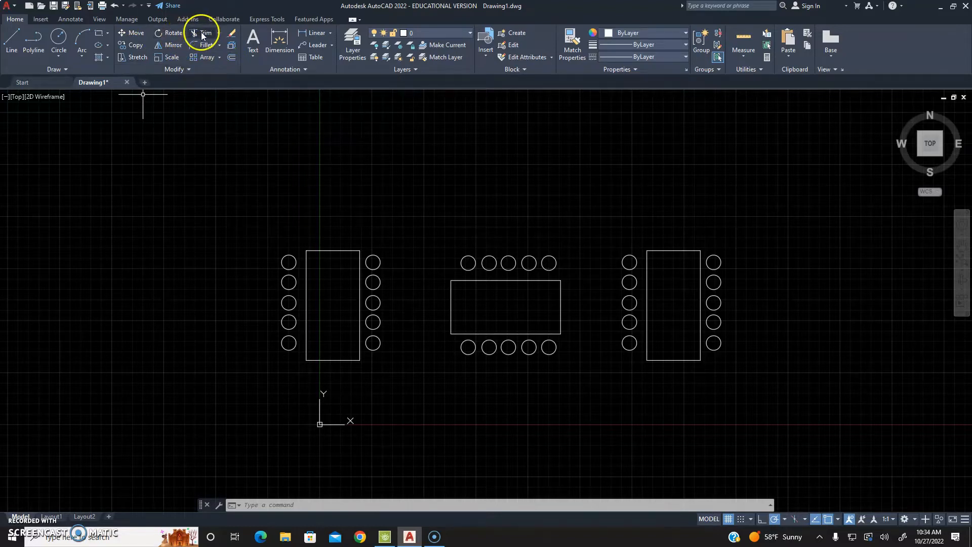
- Show the available Trim and Extend commands
click(219, 34)
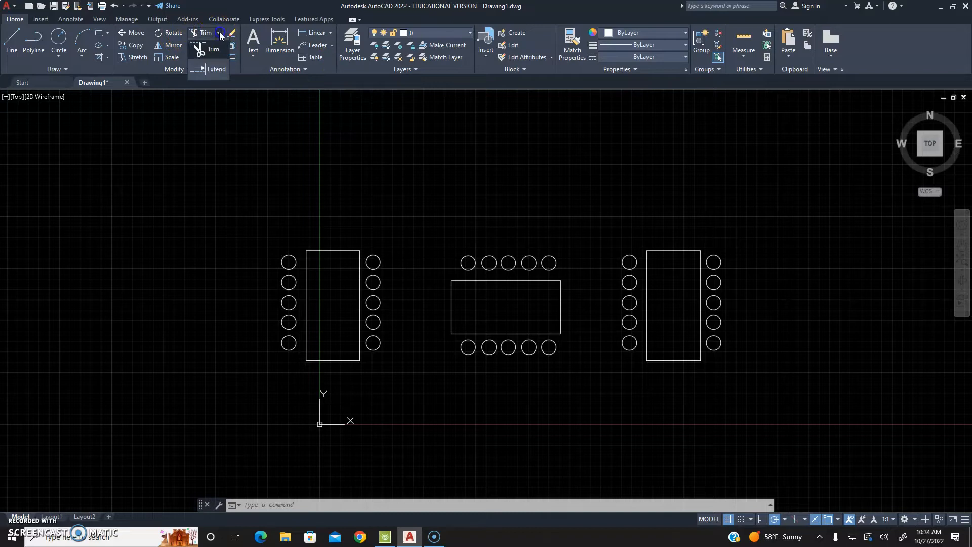